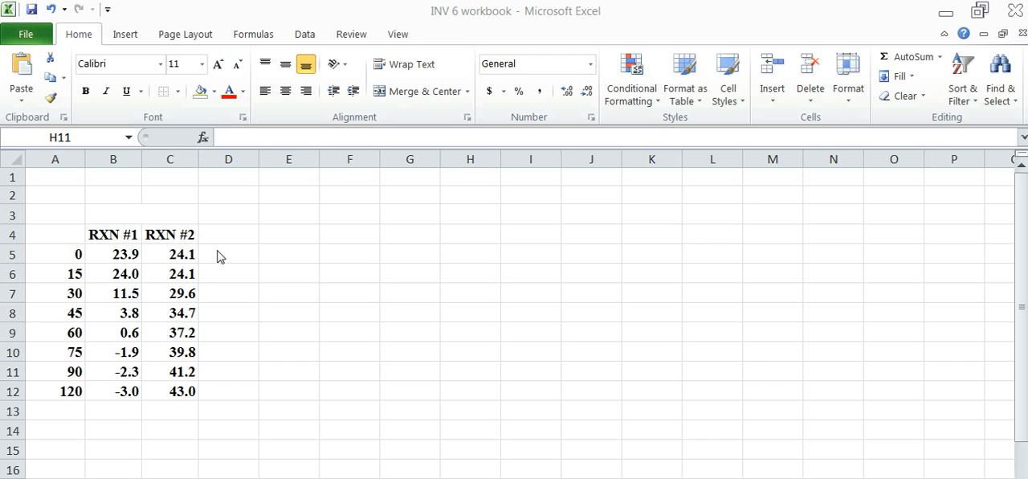
click(73, 235)
click(119, 237)
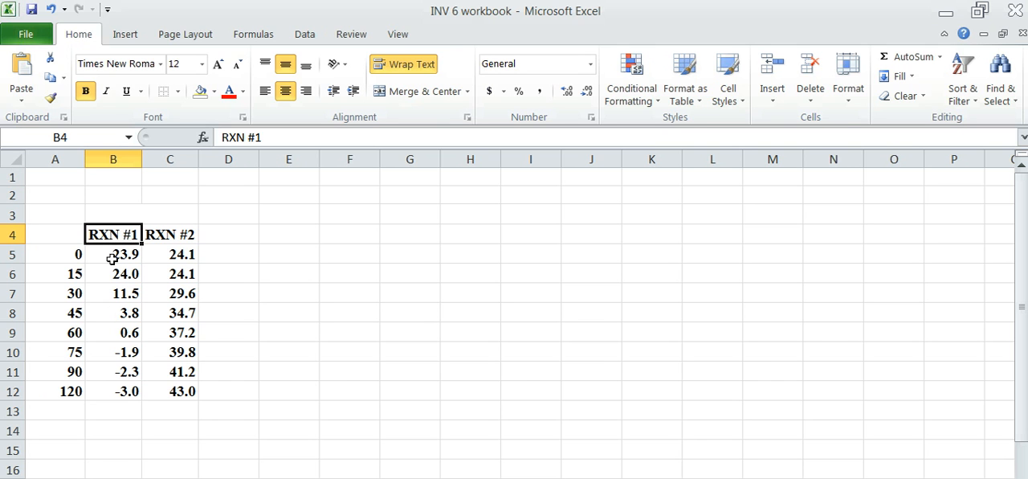
click(162, 230)
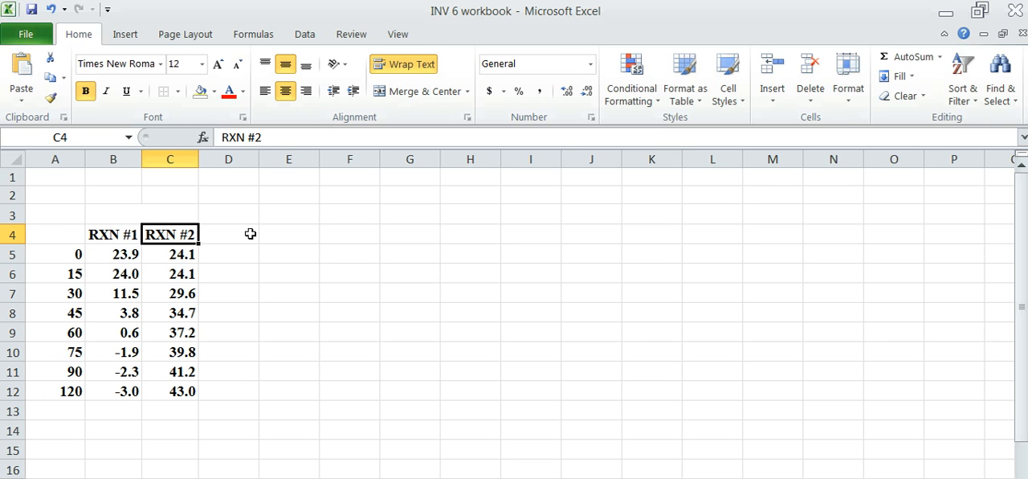
Enter the column heading "Time (s)" in cell A3.
click(53, 216)
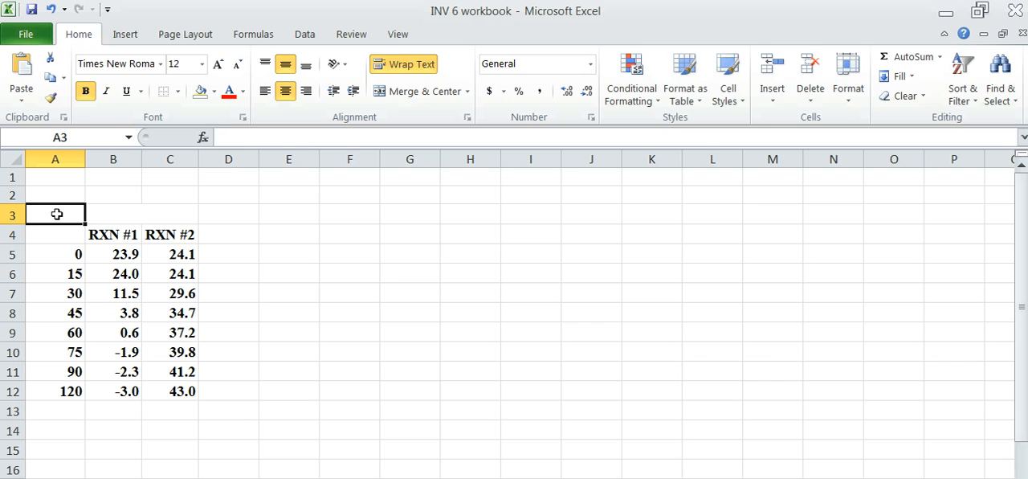
text(Time (s))
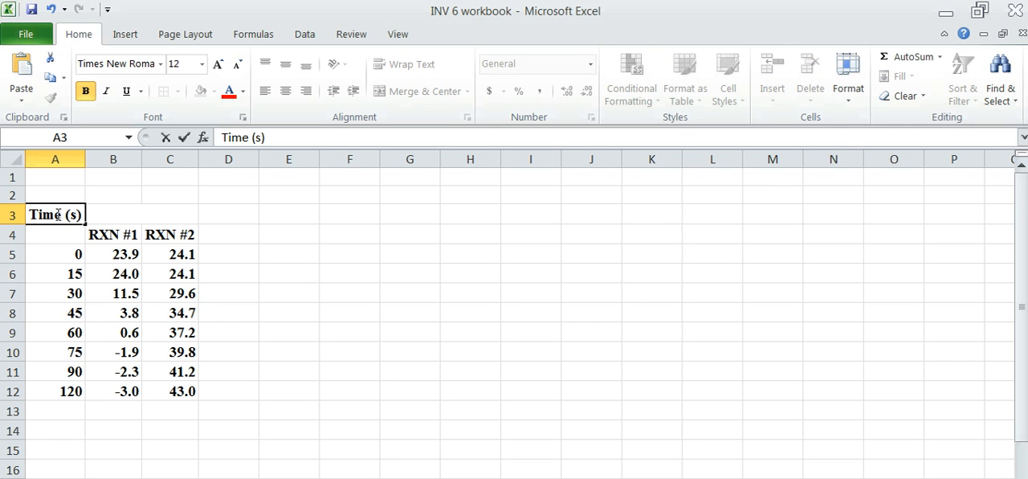
click(106, 217)
Merge and center cells B3 and C3 above the two reaction headings.
click(407, 93)
click(293, 216)
click(109, 217)
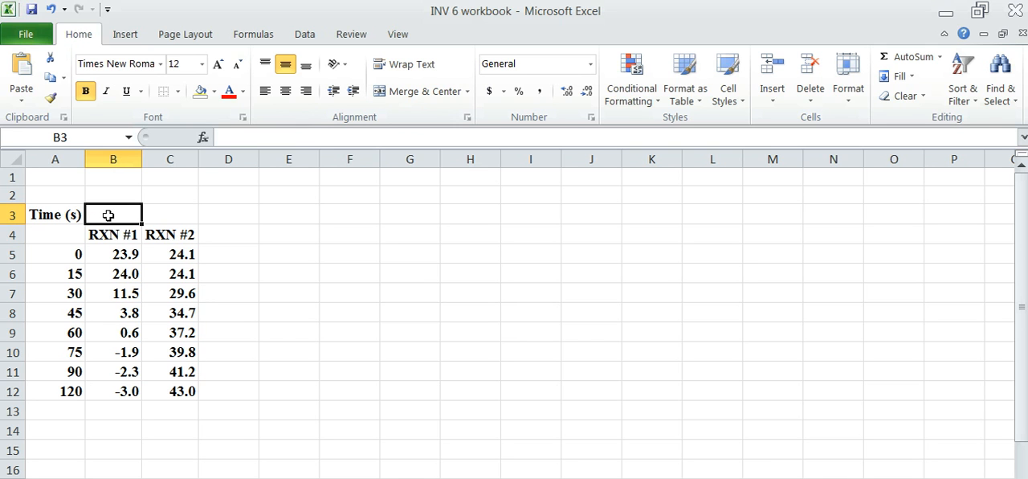
drag(126, 211, 161, 210)
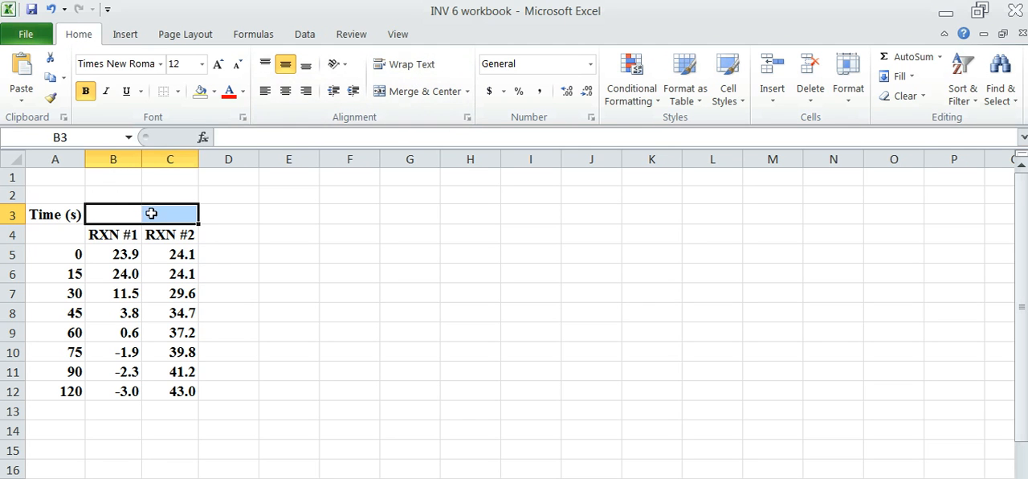
click(403, 92)
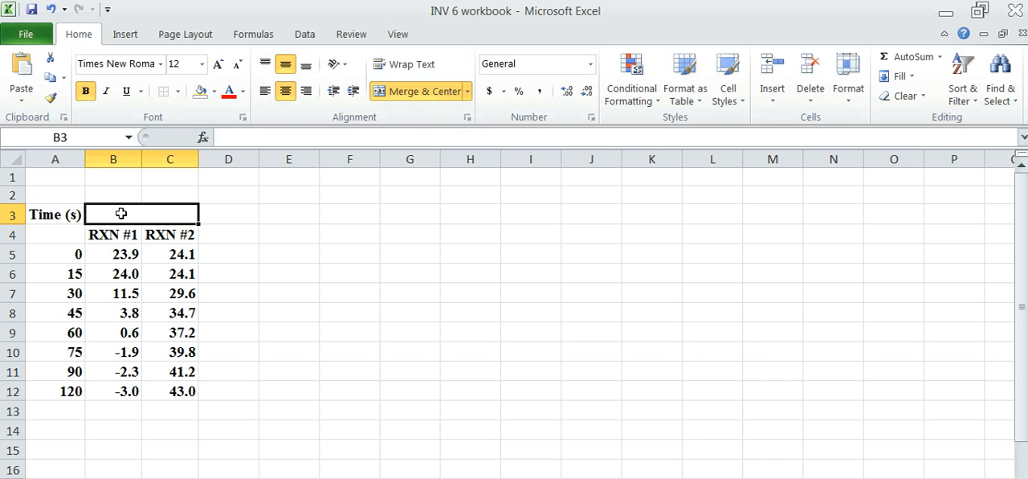
Enter the heading "Temp. (°C)" in the merged cell above the RXN columns, inserting the Degree Sign from the symbol set.
text(T)
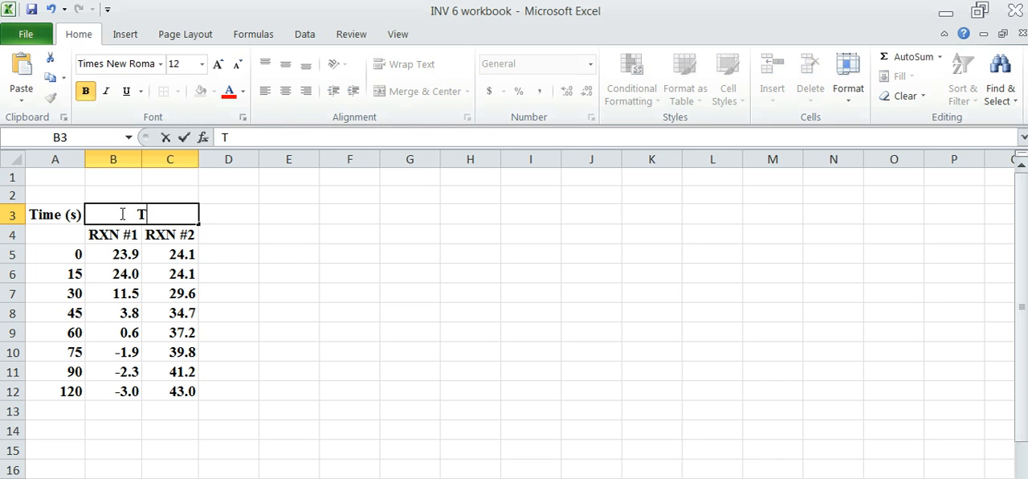
text(emp.)
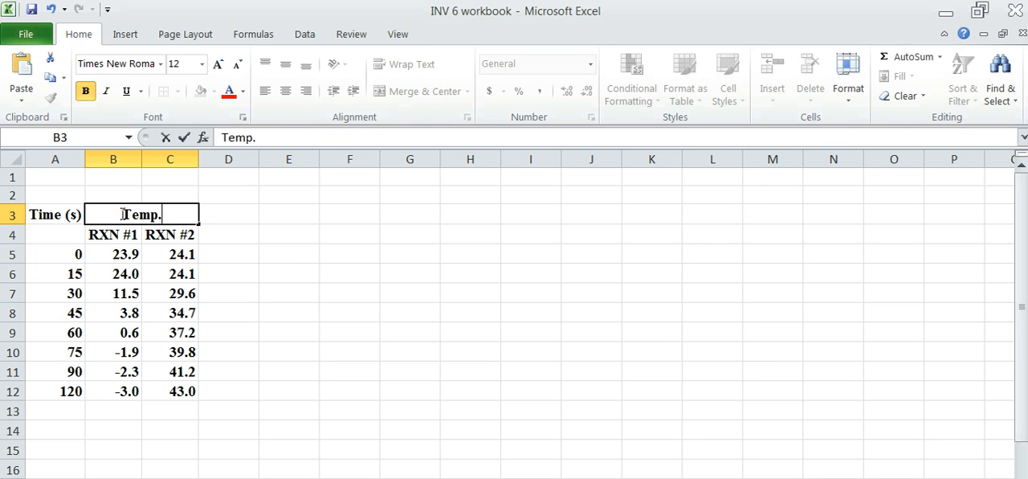
text( ()
click(122, 39)
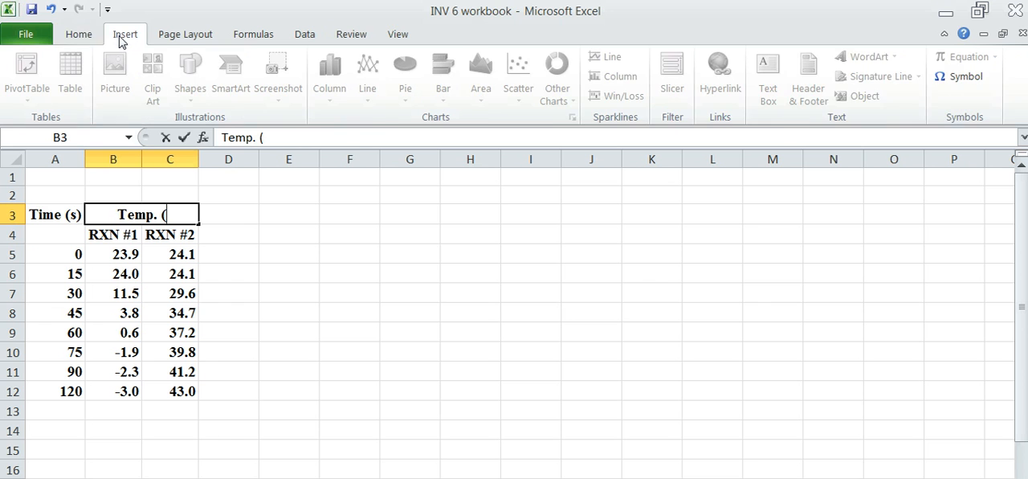
click(955, 79)
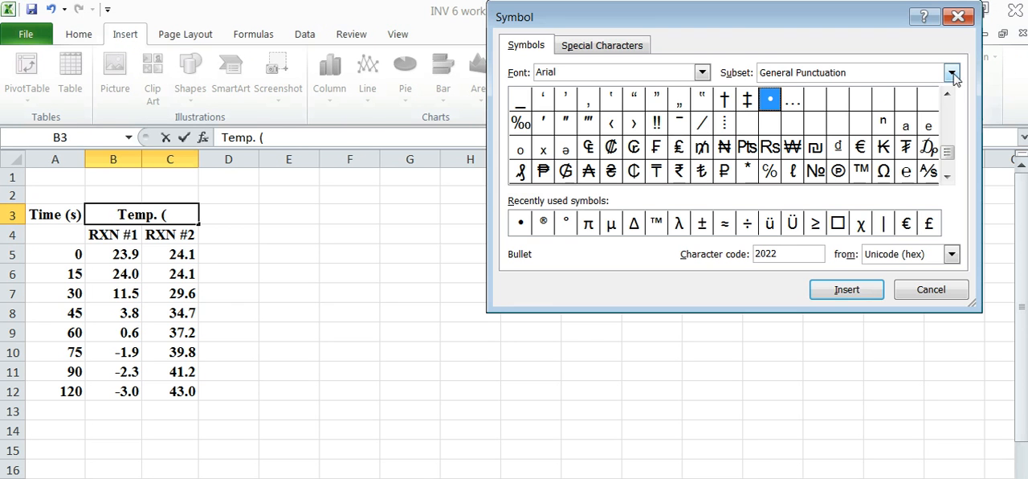
click(566, 223)
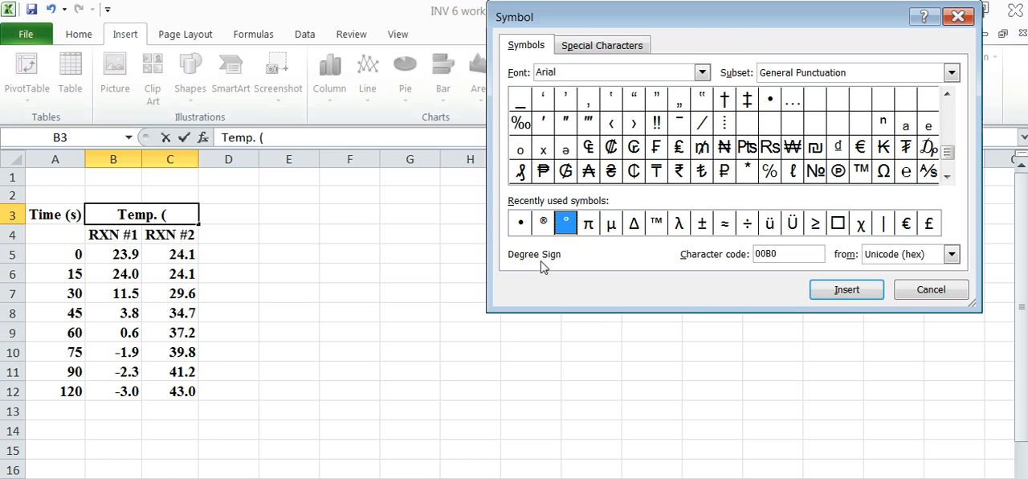
click(843, 290)
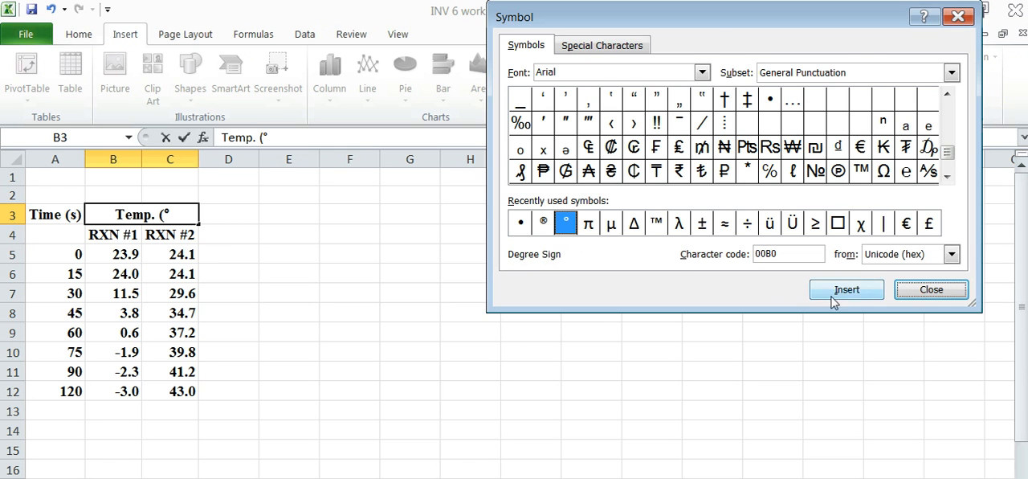
click(942, 291)
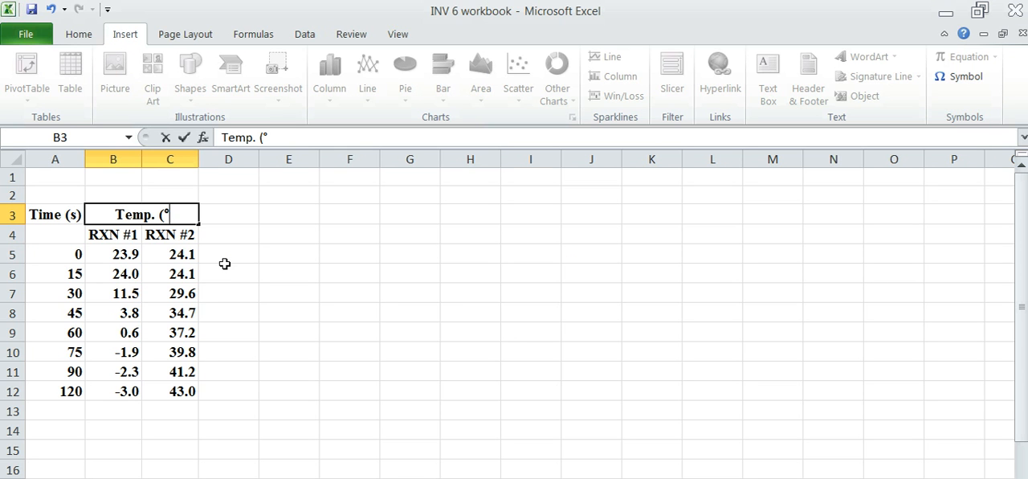
text(C))
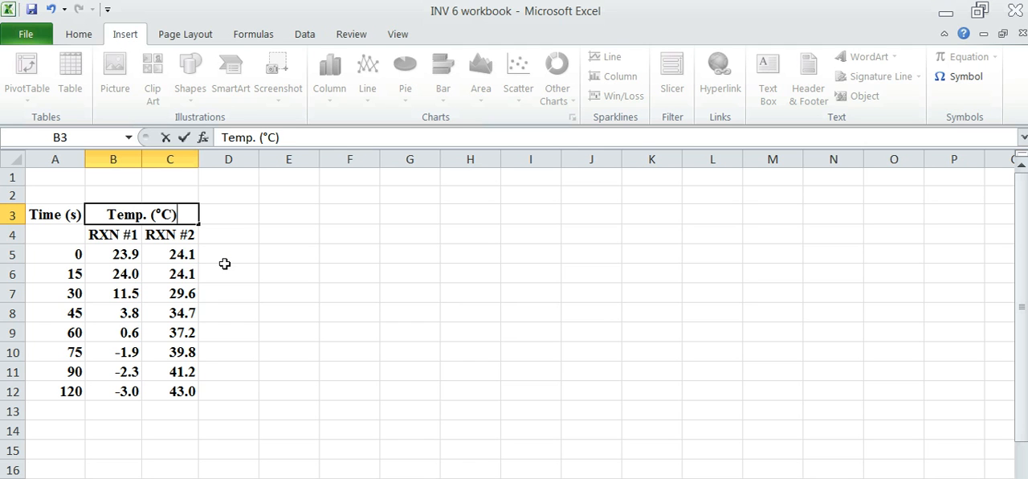
click(225, 263)
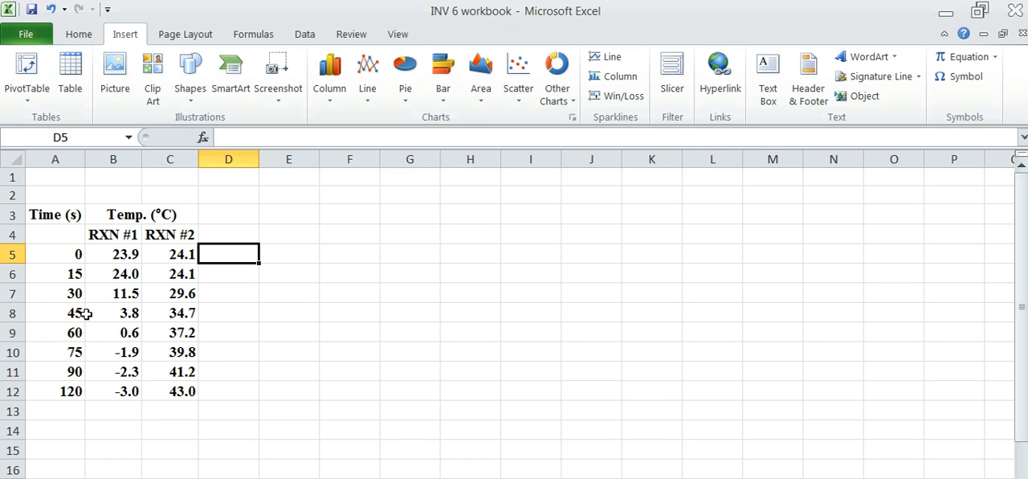
Apply All Borders and a Thick Box Border to the data table in A3:C12.
drag(49, 211, 135, 392)
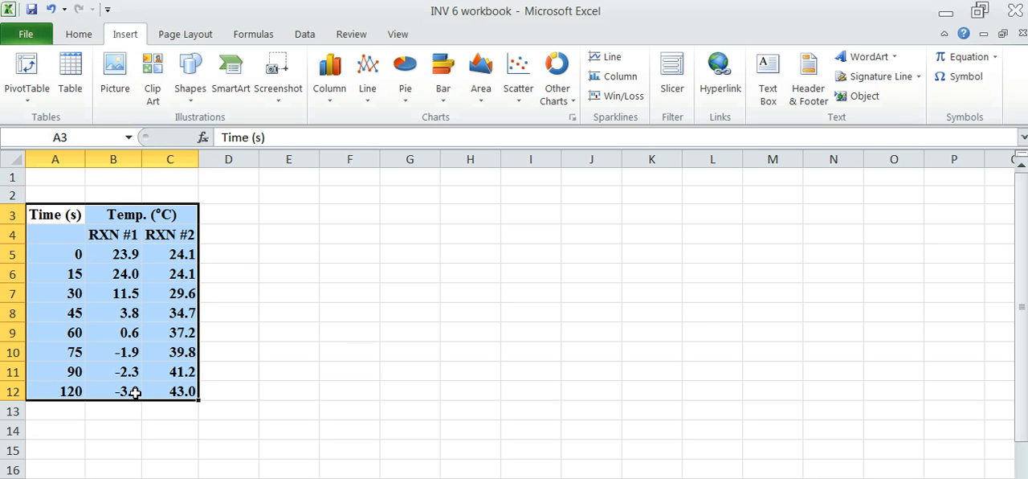
click(88, 40)
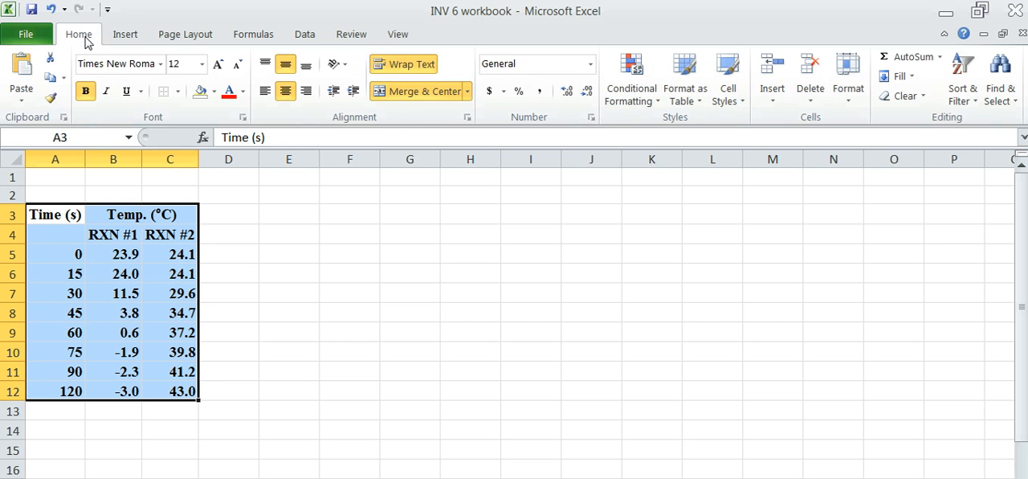
click(178, 93)
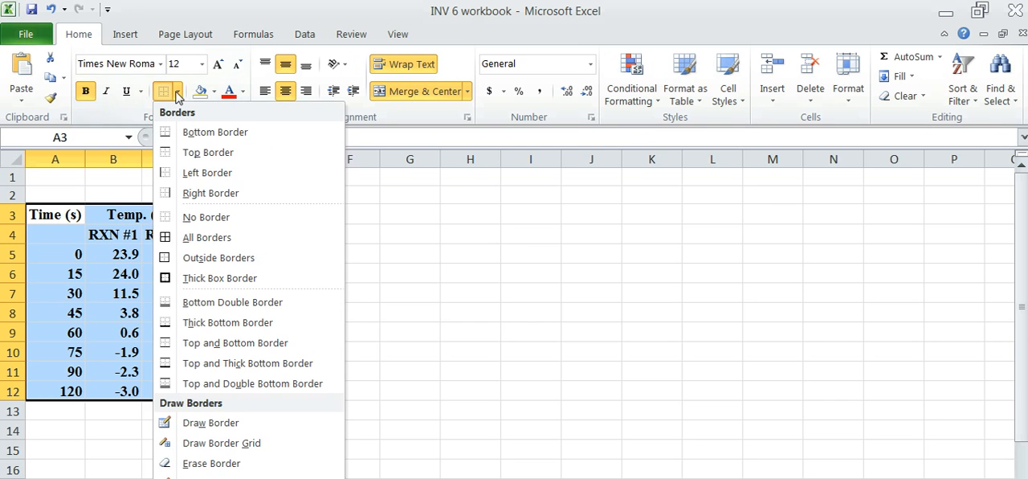
click(191, 237)
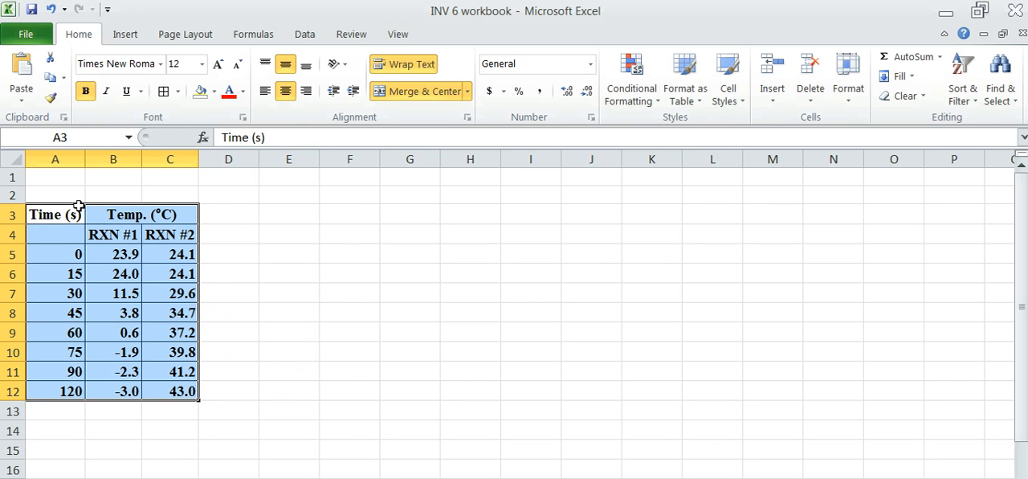
click(179, 92)
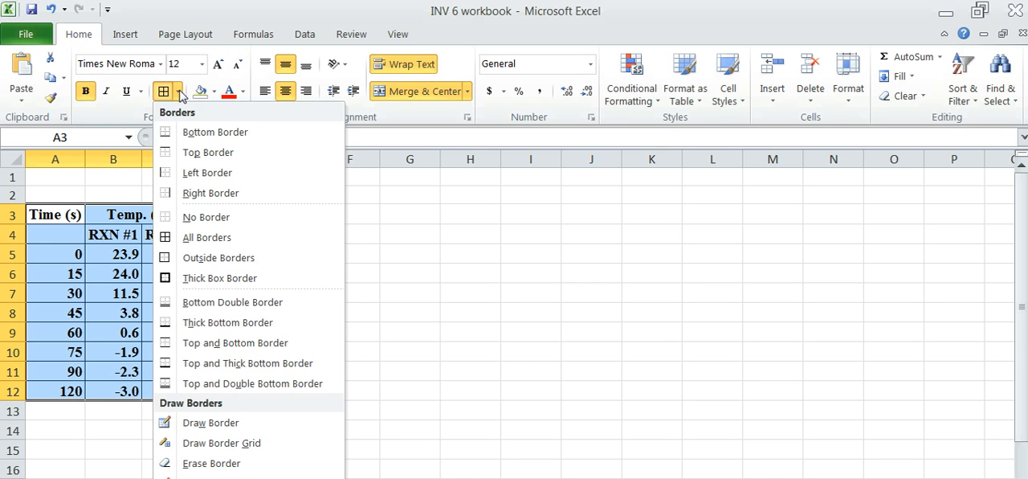
click(200, 279)
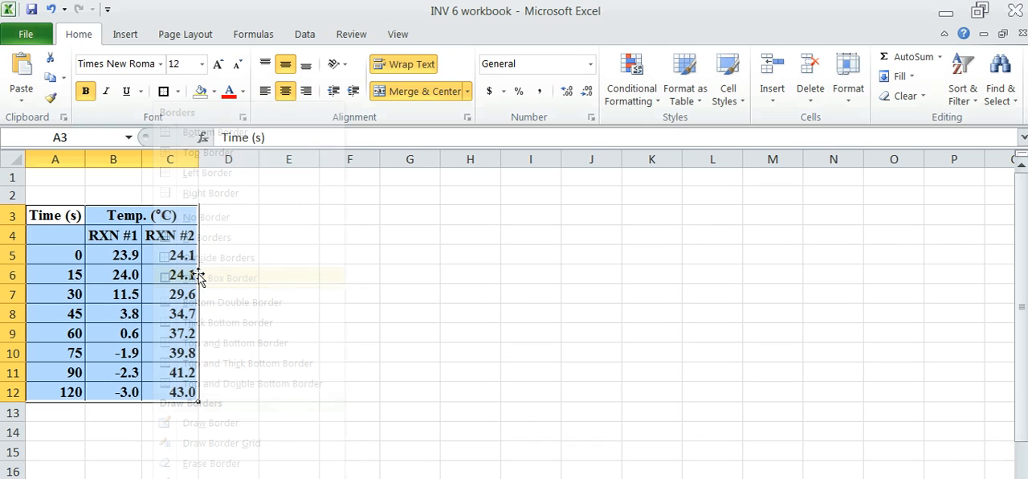
click(347, 252)
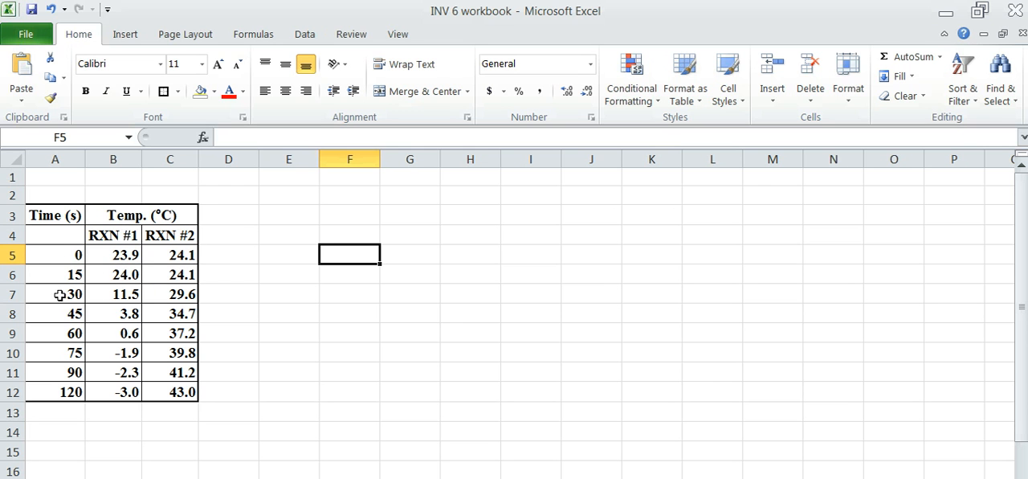
Insert an empty Scatter with Smooth Lines and Markers chart, starting from the blank cell E3.
click(271, 215)
click(130, 40)
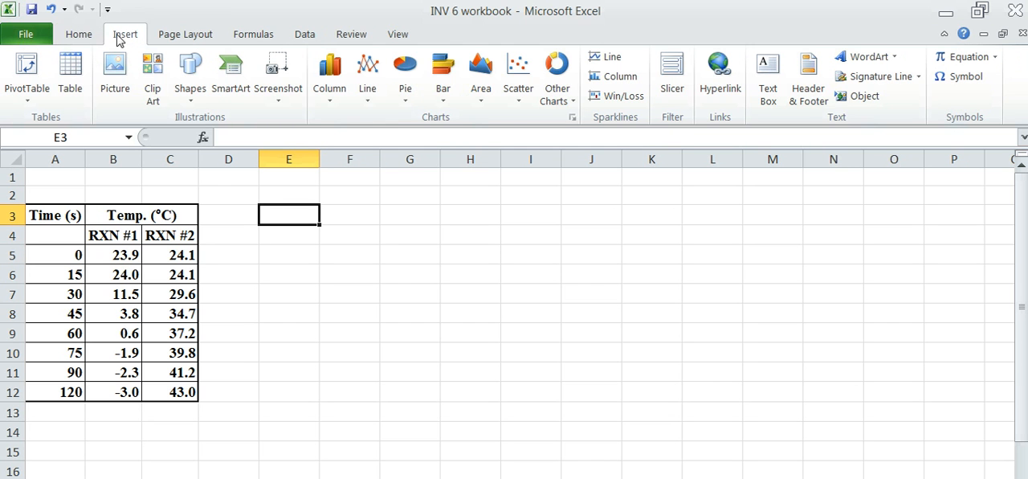
click(519, 69)
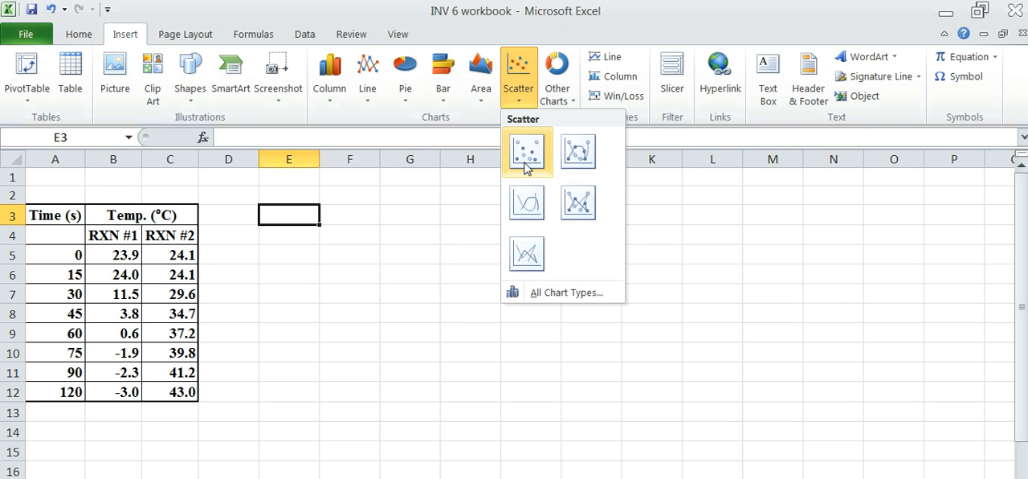
click(579, 153)
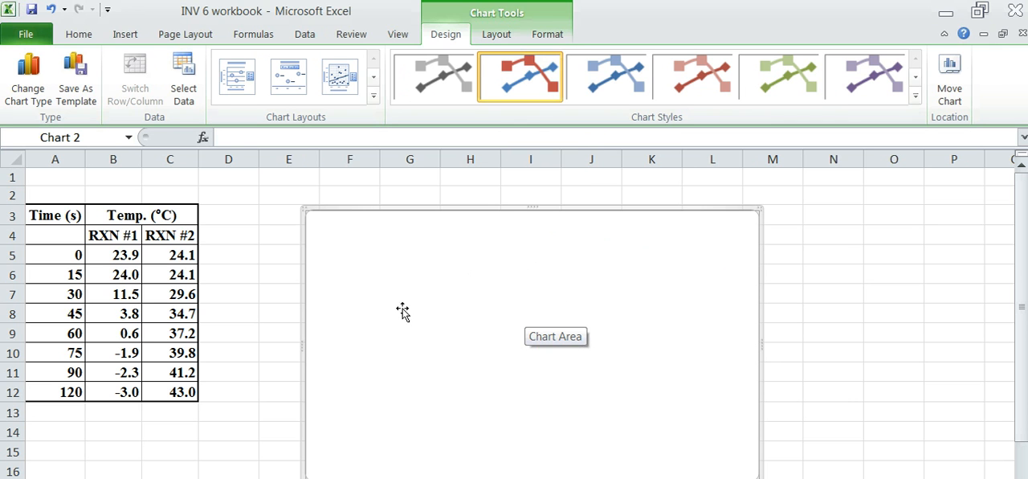
Add a new data series to the empty chart and name it "Citric Acid + Baking Soda".
right_click(367, 281)
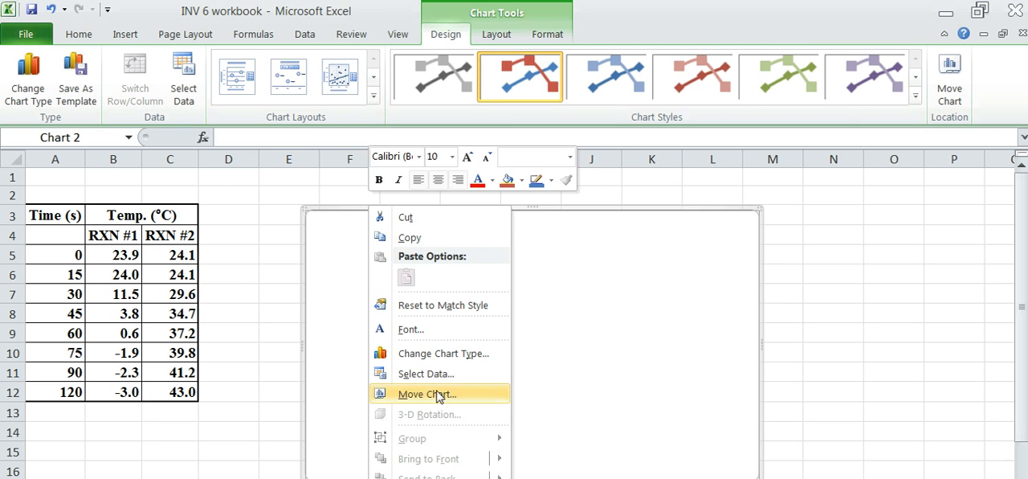
click(418, 375)
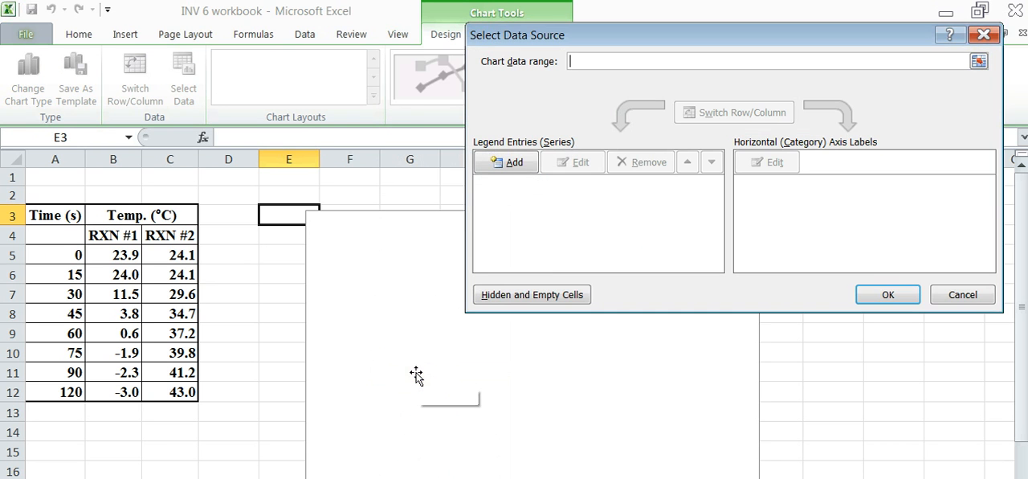
click(504, 163)
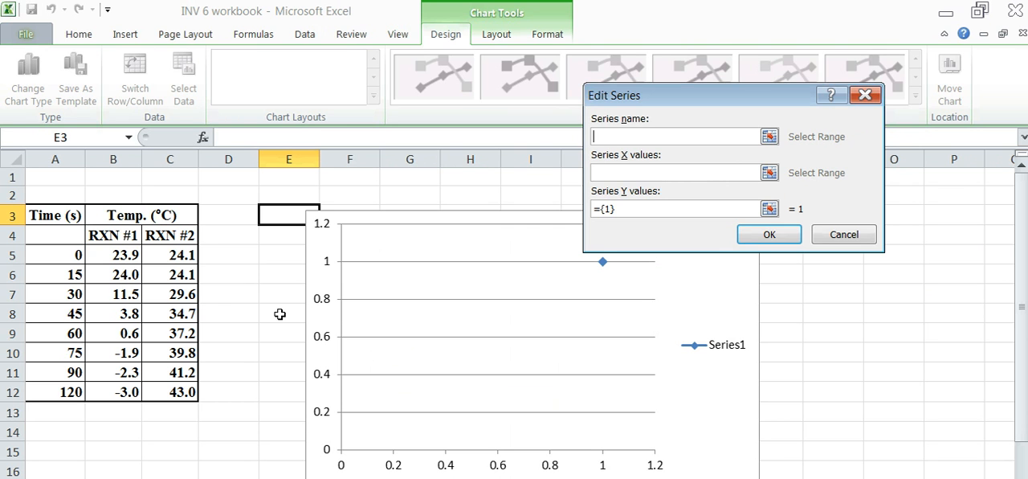
text(Citric Acid + Baking Soda)
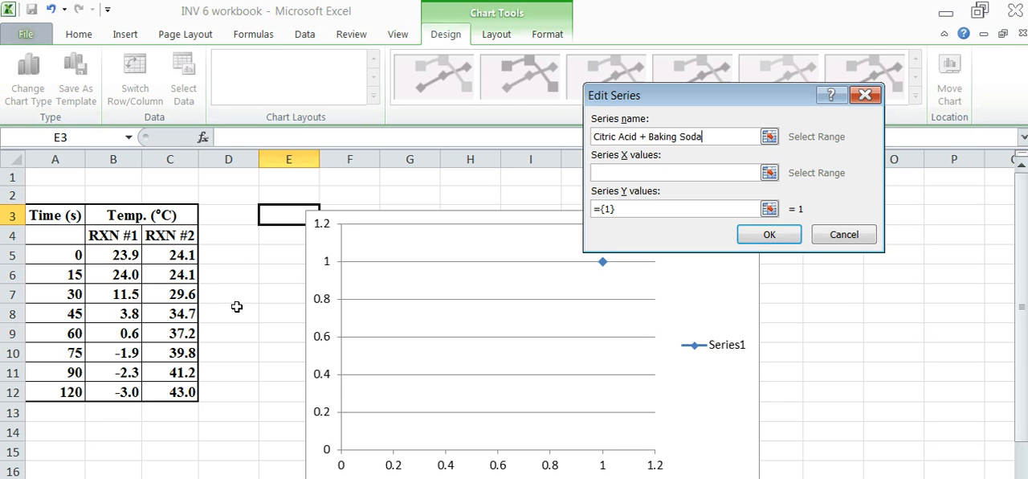
Set the series X values to the time data in Sheet1 cells A5:A12.
click(616, 172)
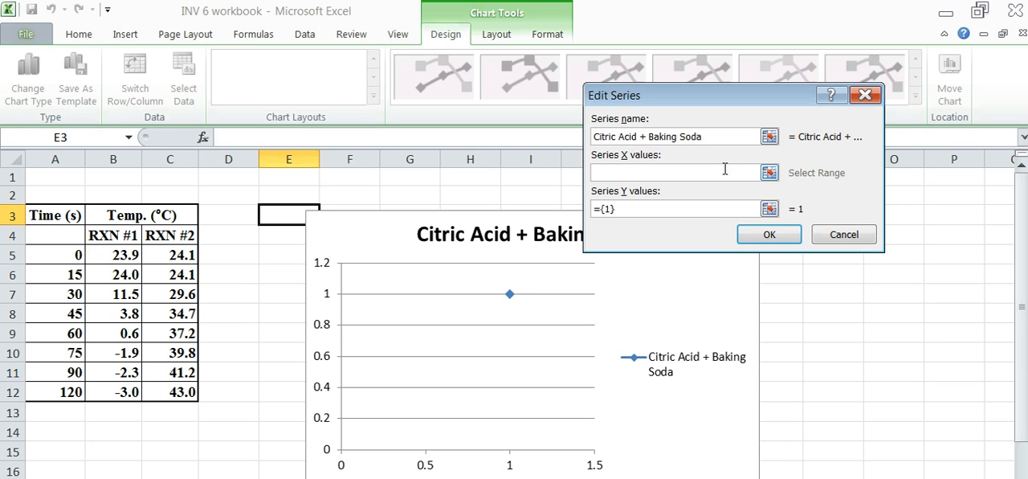
click(769, 173)
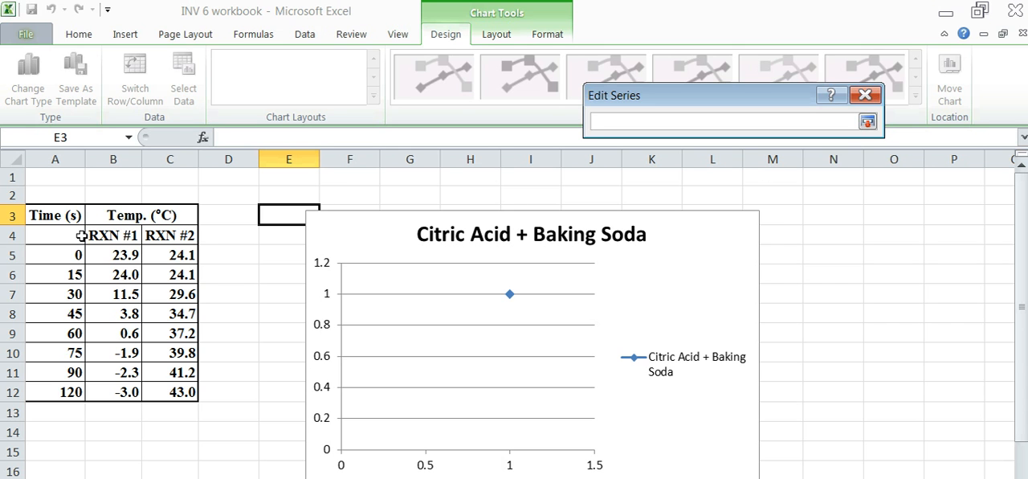
drag(37, 255, 42, 392)
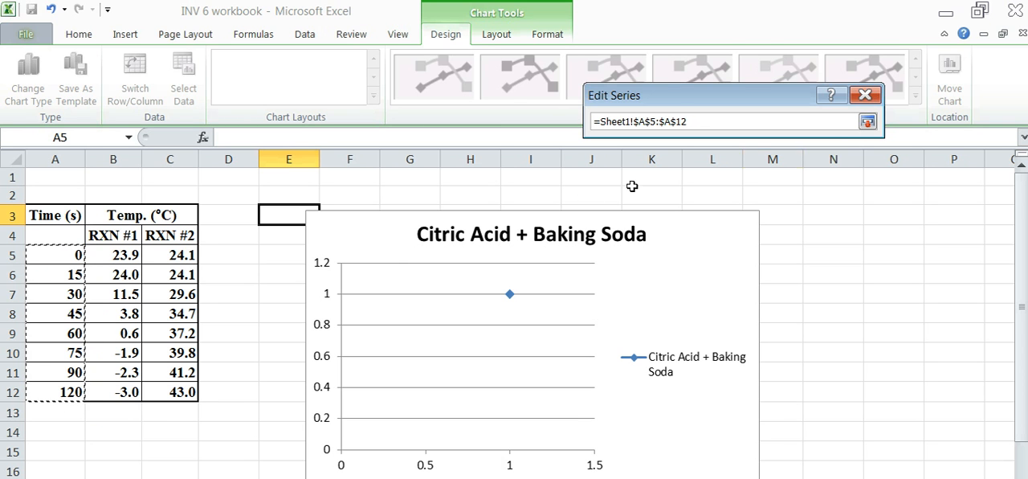
click(868, 122)
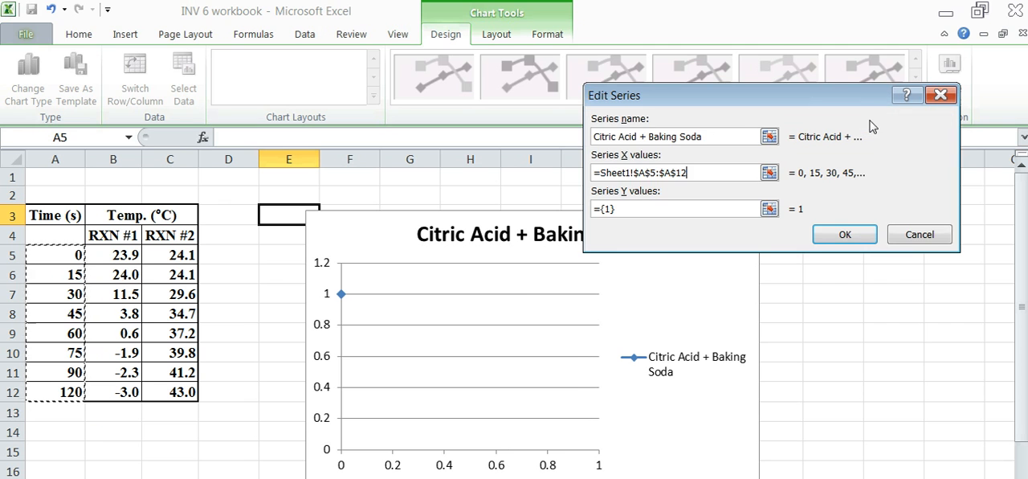
Set the Citric Acid + Baking Soda series Y values to Sheet1 cells B5:B12 and accept the series.
click(769, 208)
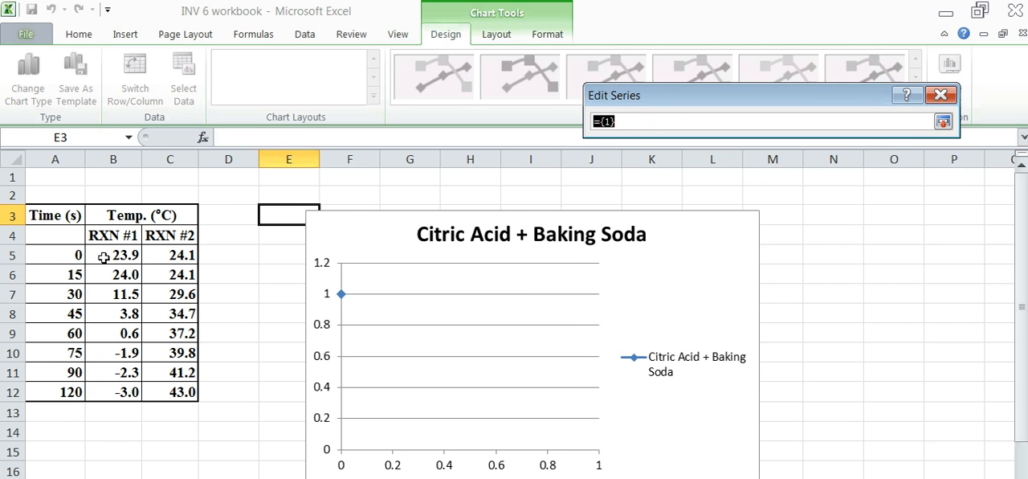
drag(116, 259, 119, 392)
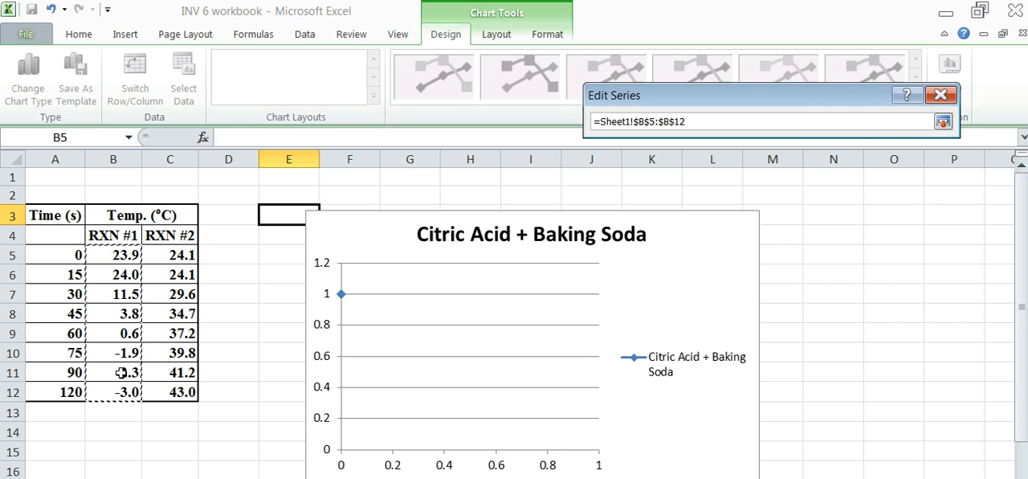
click(943, 121)
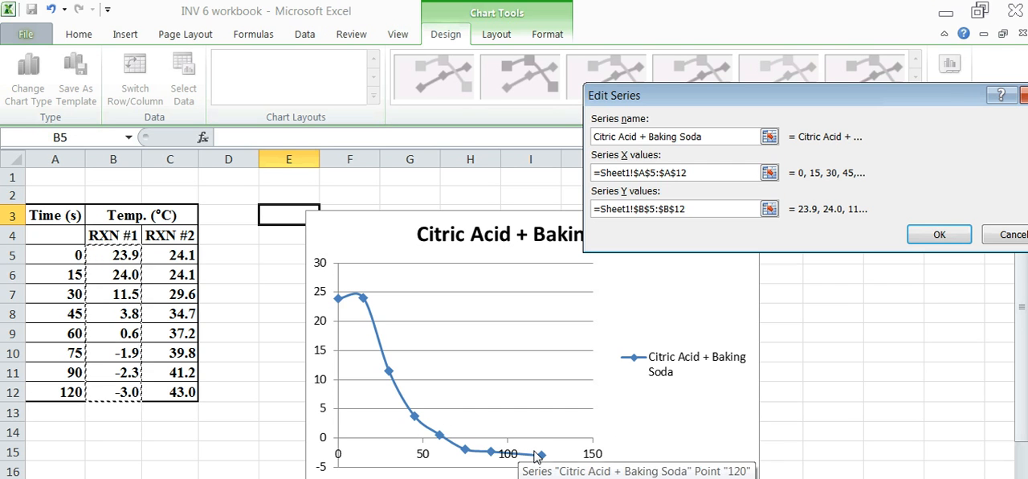
click(936, 235)
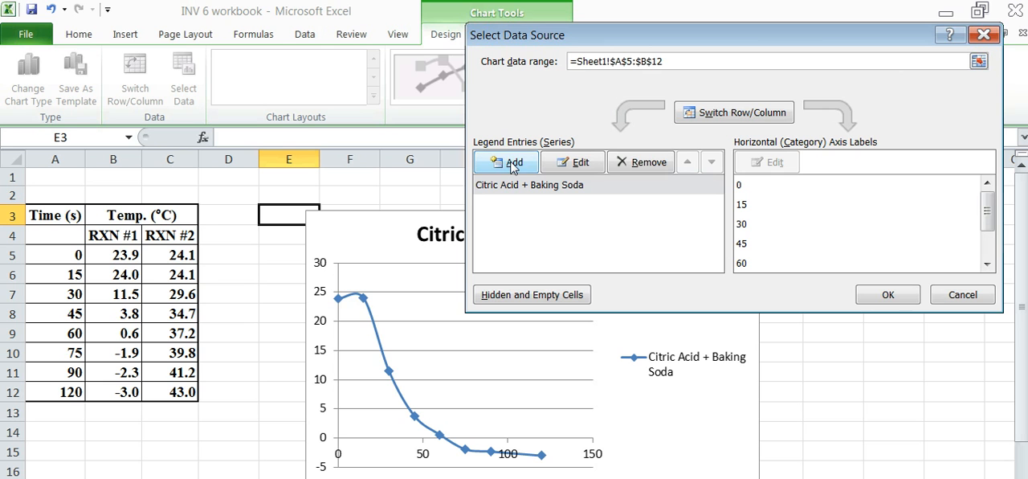
Add a second data series named "Magnesium + hydrochloric acid" with X values from Sheet1 cells A5:A12.
click(508, 163)
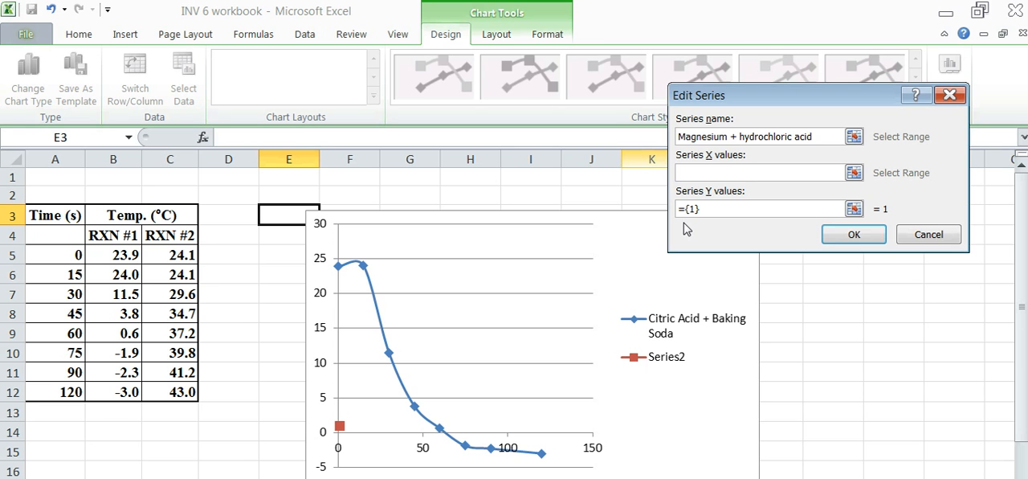
click(854, 172)
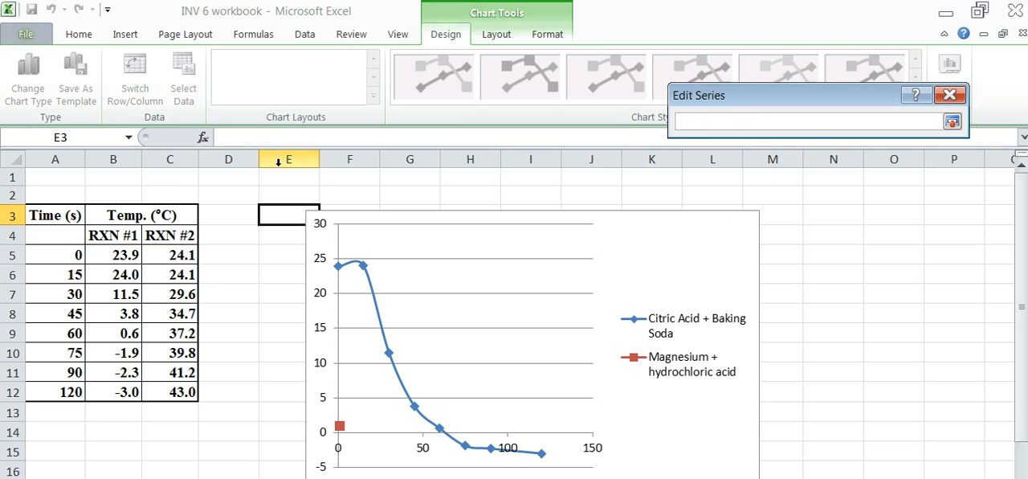
click(48, 253)
drag(47, 253, 47, 392)
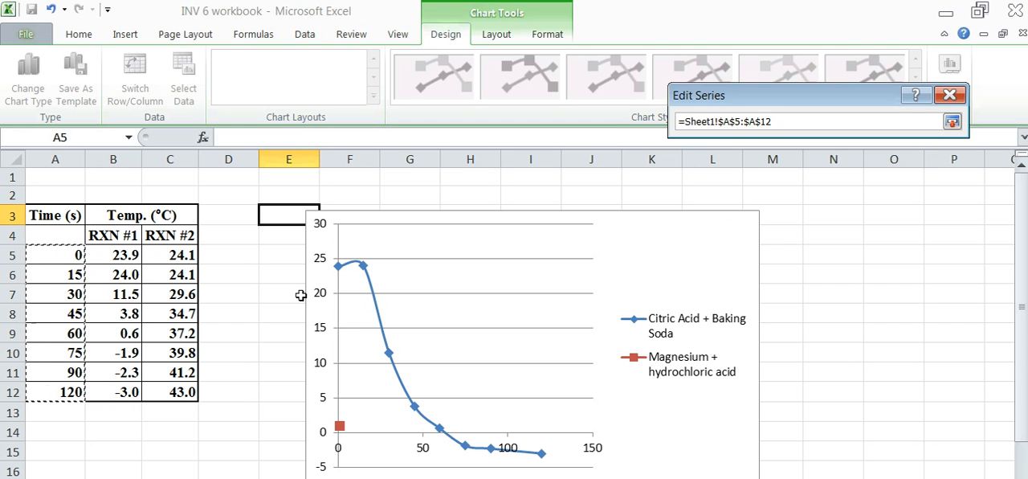
click(952, 122)
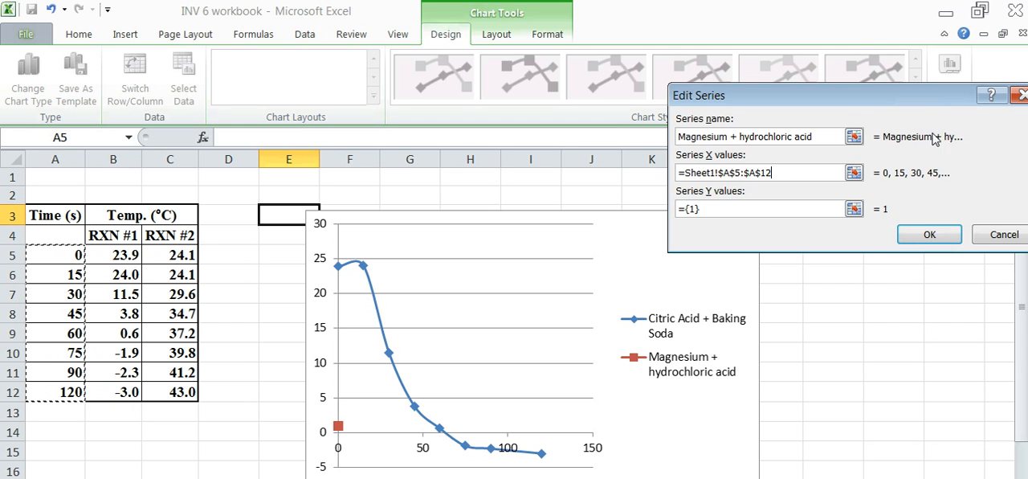
Set the Magnesium + hydrochloric acid series Y values to Sheet1 cells C5:C12 and accept the chart's data source.
click(854, 209)
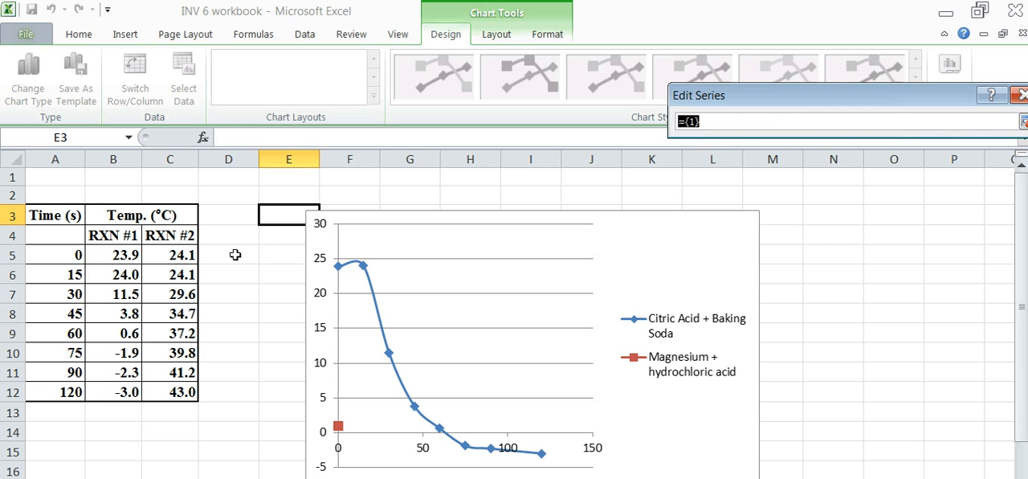
drag(164, 258, 165, 387)
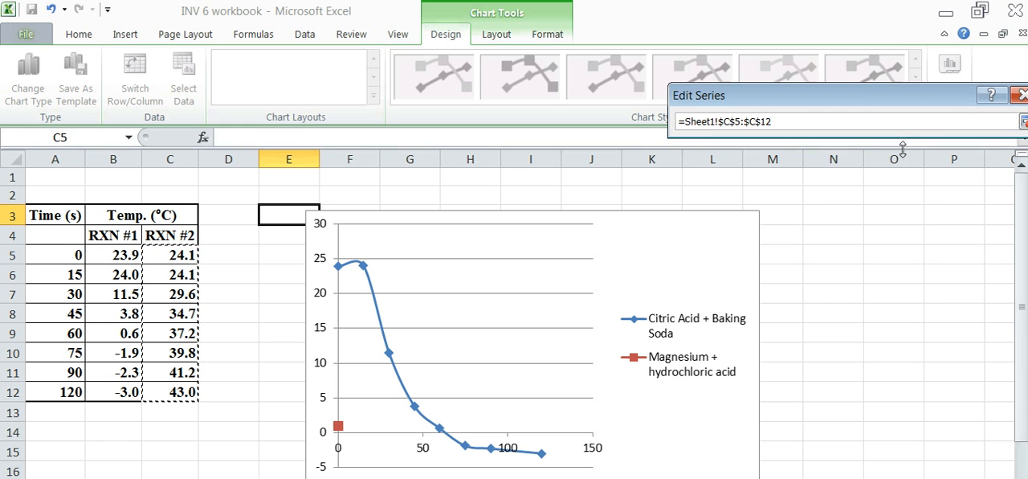
click(1024, 121)
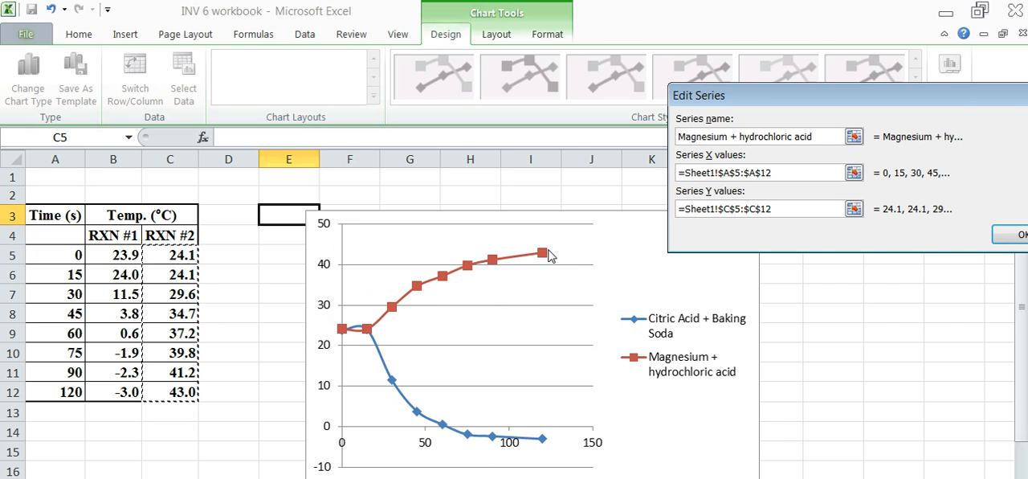
click(1013, 239)
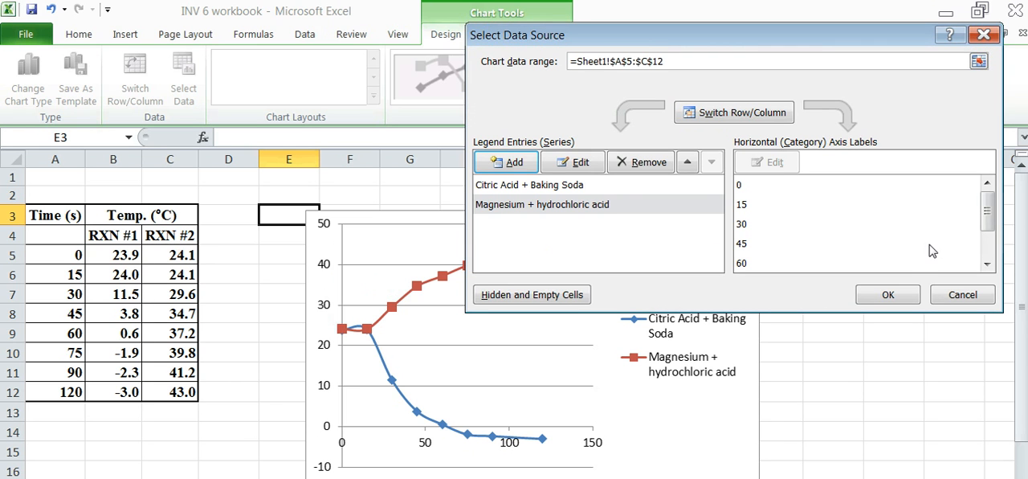
click(896, 297)
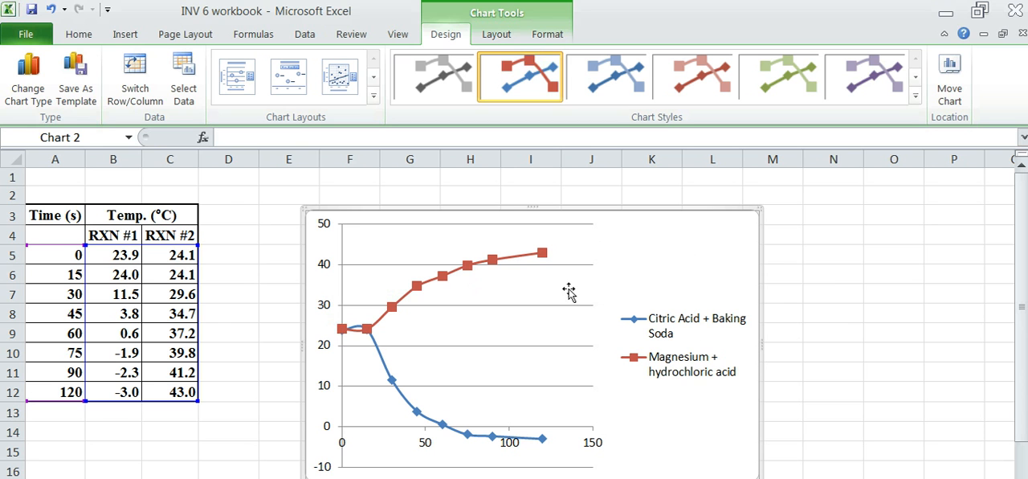
Add a title above the chart reading "Temperature vs. Time for Endothermic and Exothermic Reactions".
click(495, 35)
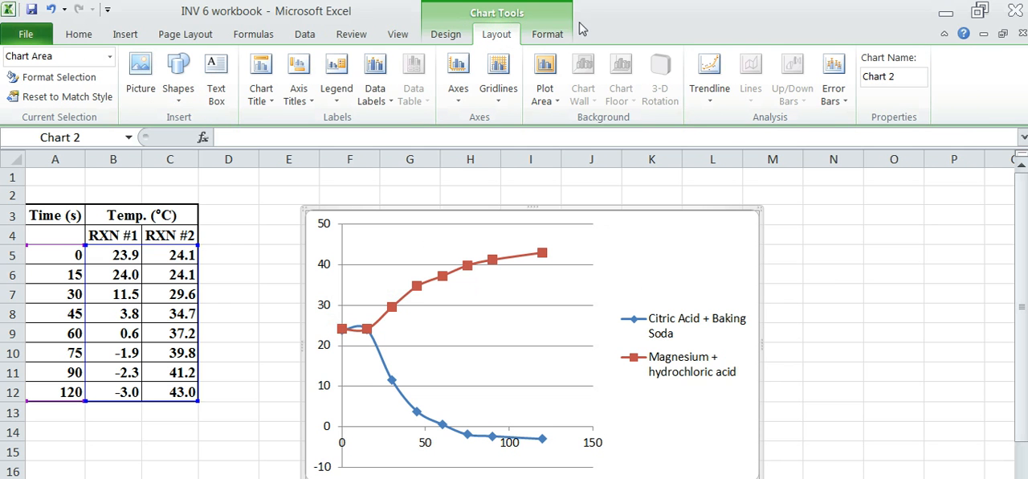
click(462, 107)
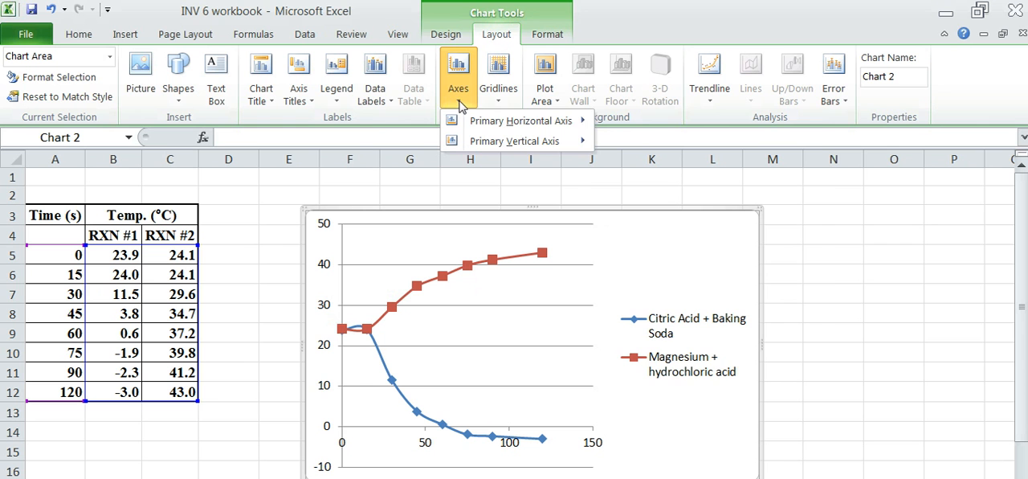
mouse_move(473, 129)
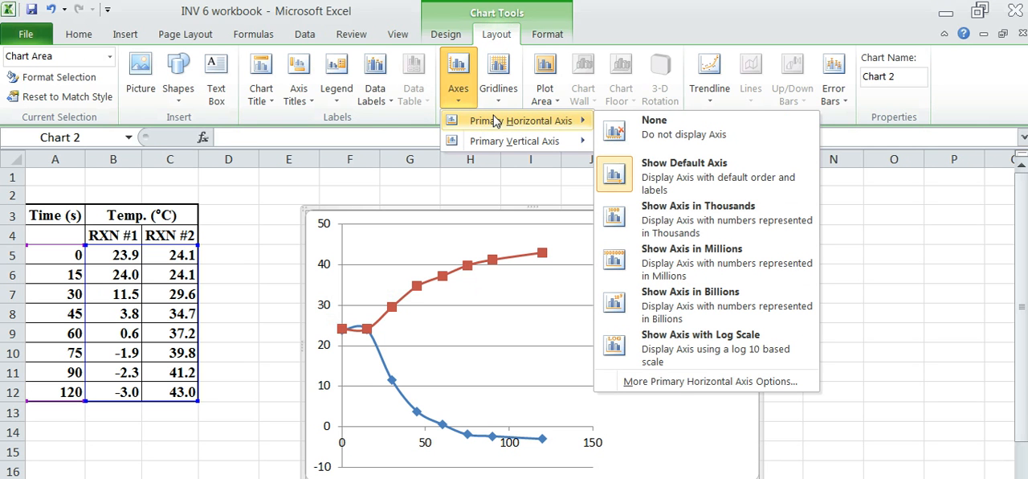
click(259, 103)
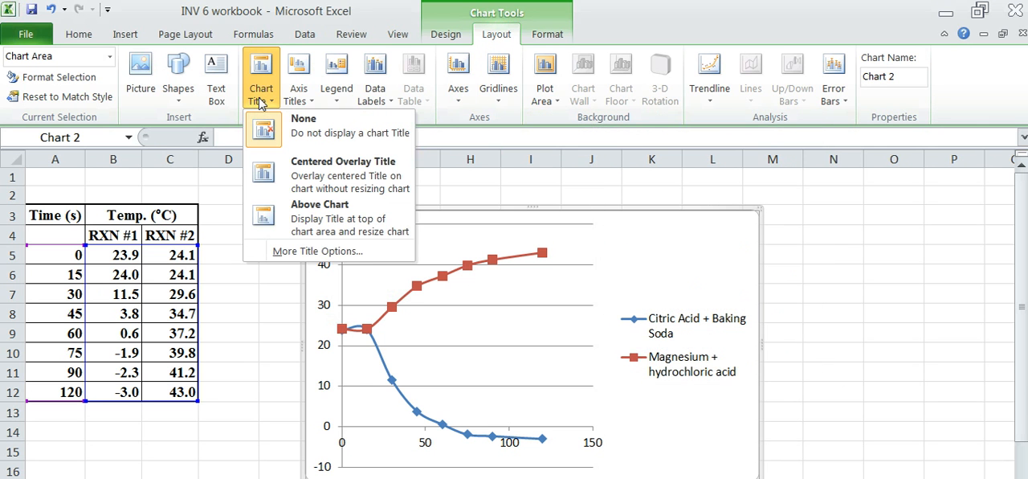
click(334, 221)
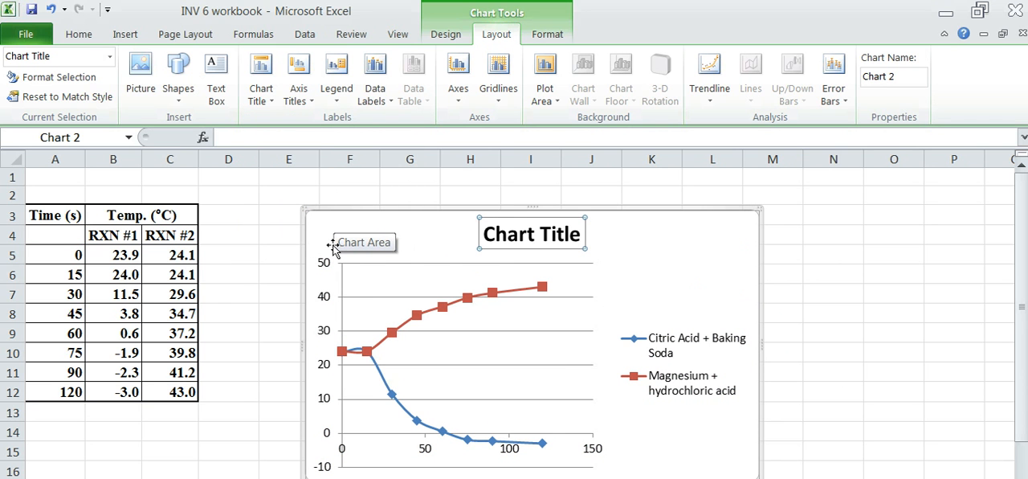
text(Temperature)
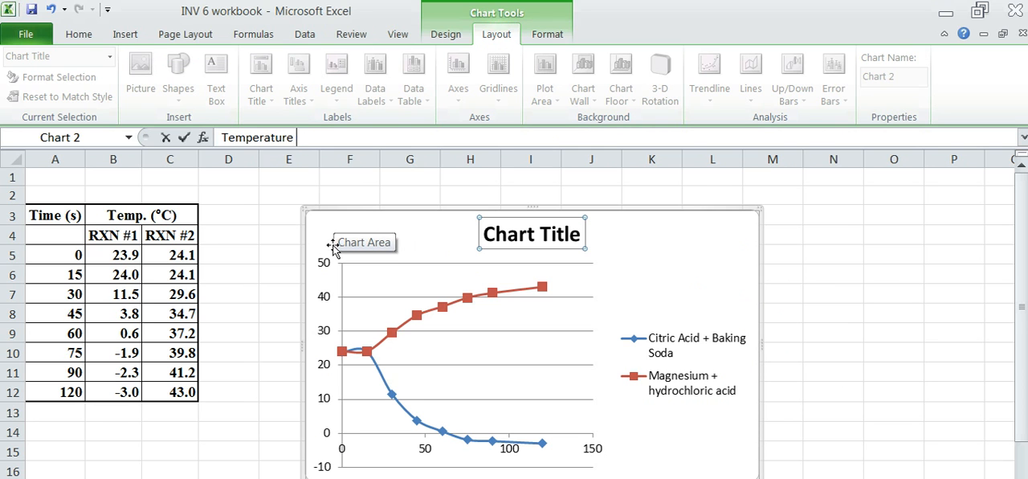
text( vs. Time for En)
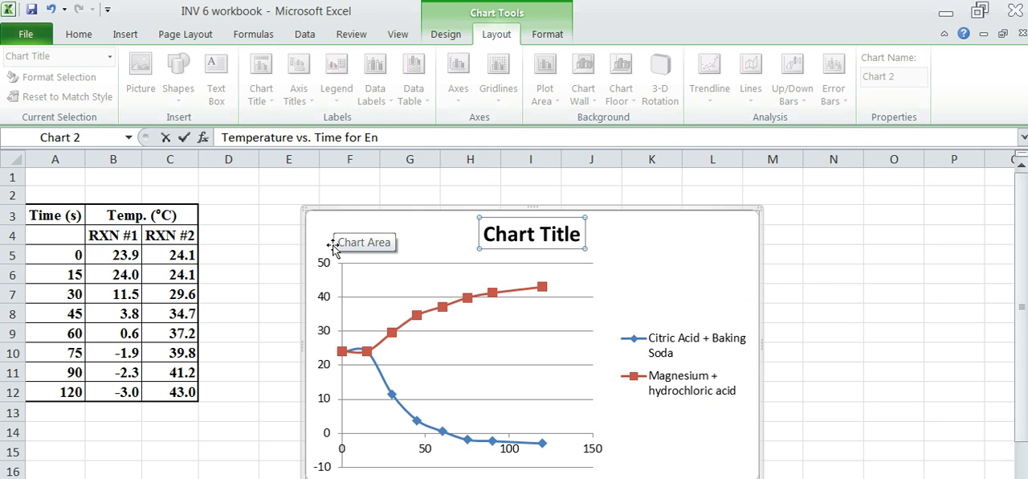
text(dothermic and Exothermi)
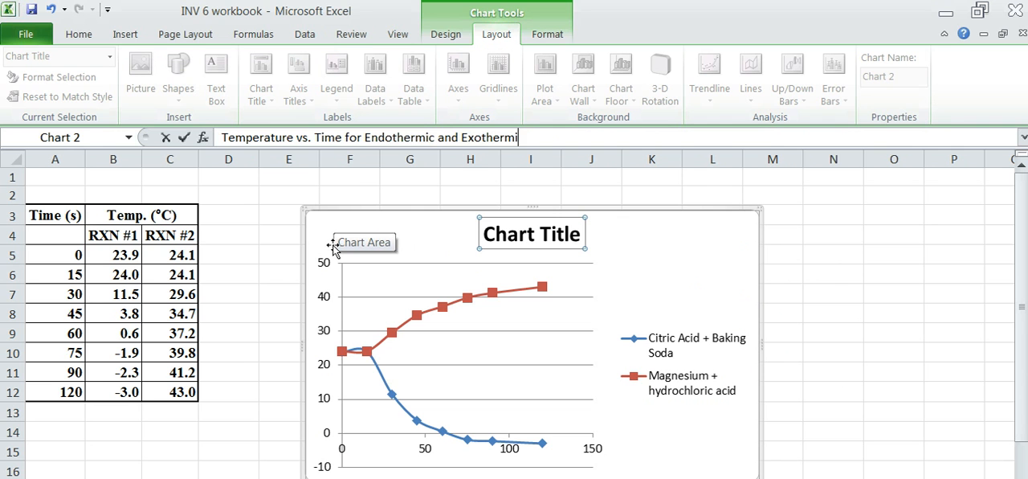
text(c Reactions)
key(Return)
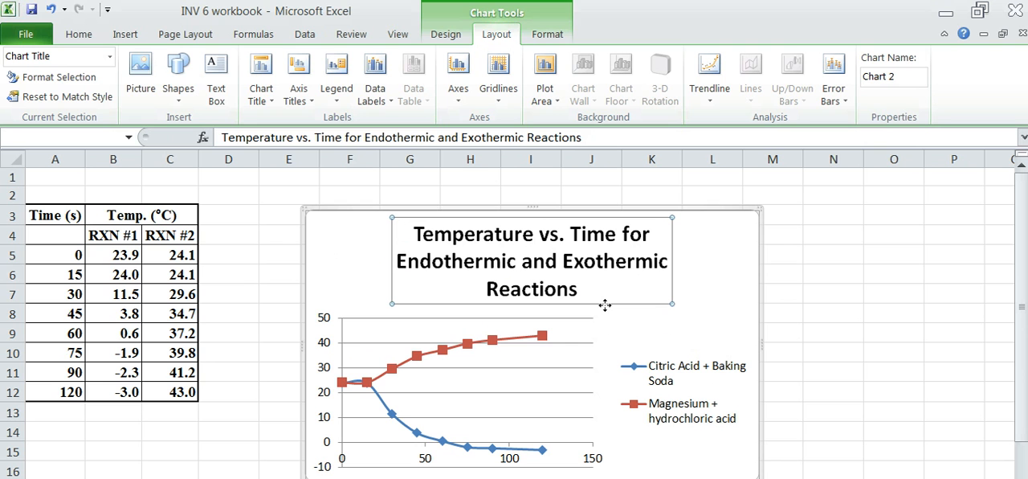
Format the chart title in Times New Roman at font size 12.
click(78, 36)
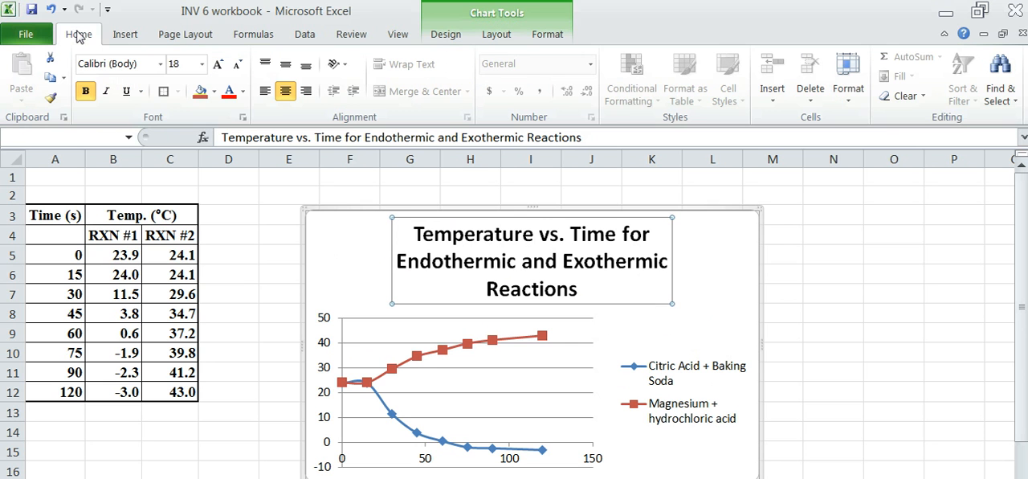
click(161, 63)
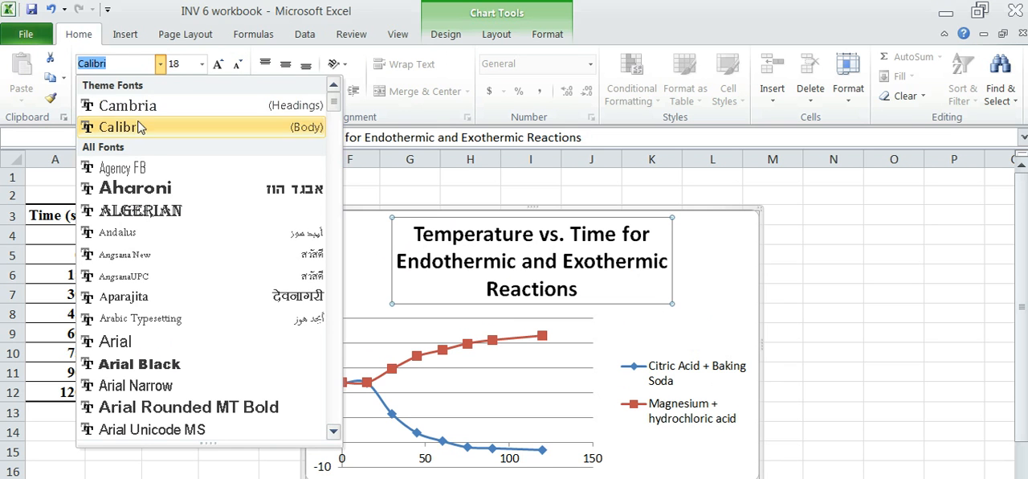
text(Timer)
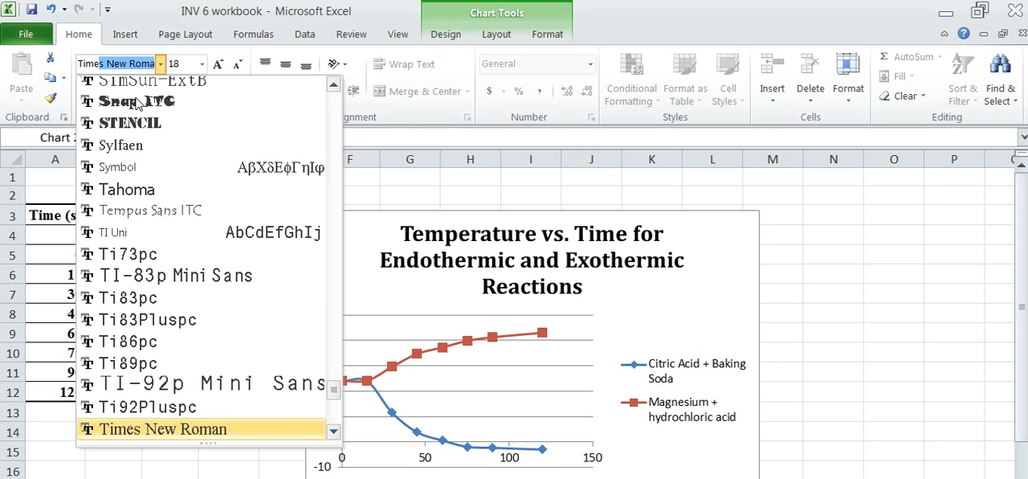
text(s)
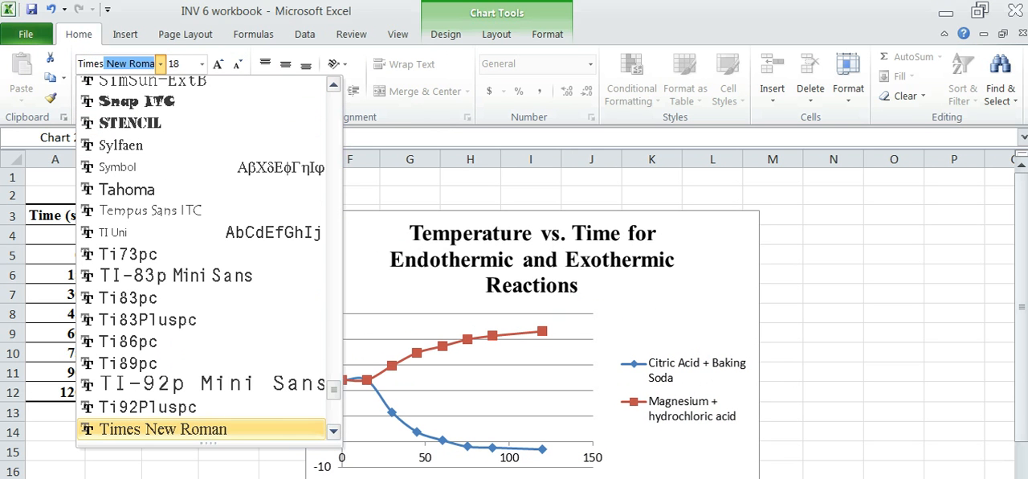
key(Return)
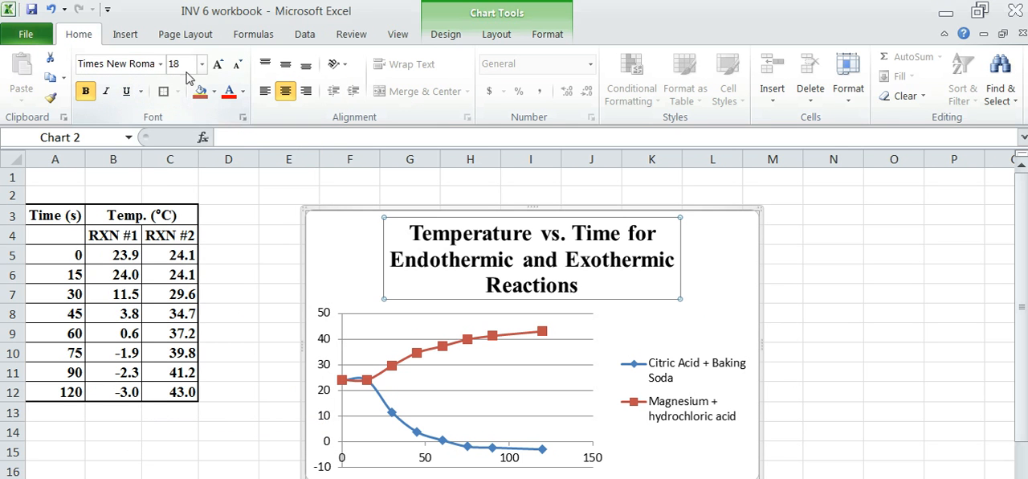
click(201, 64)
click(175, 164)
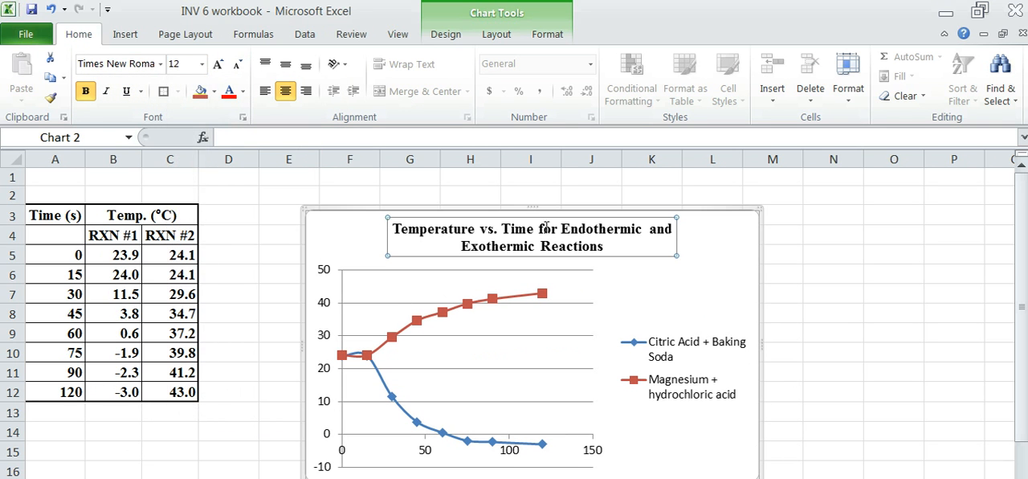
Format the chart legend text in Times New Roman at font size 12.
click(637, 290)
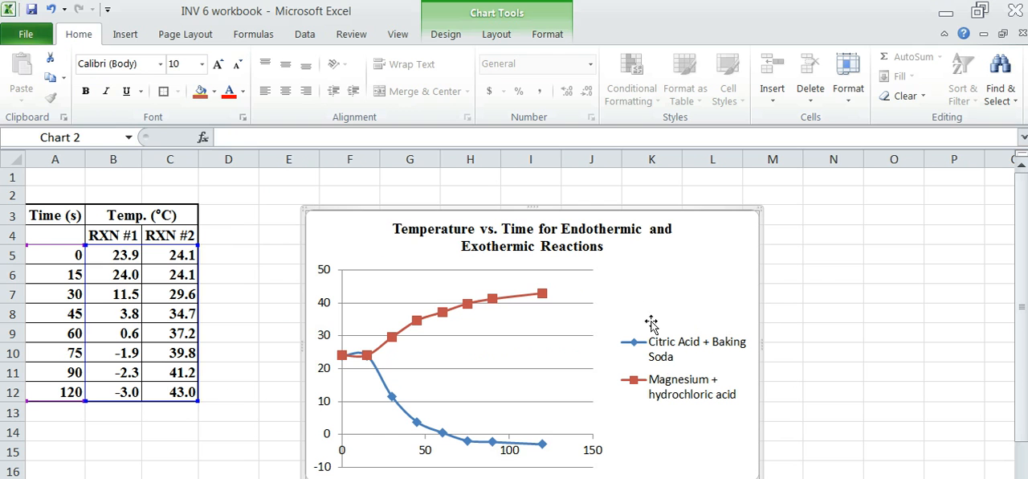
click(673, 367)
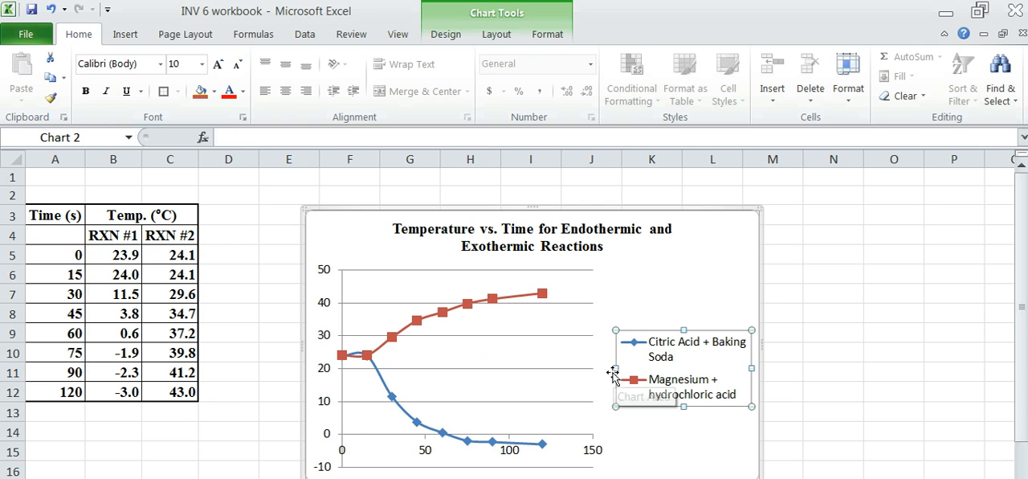
click(659, 345)
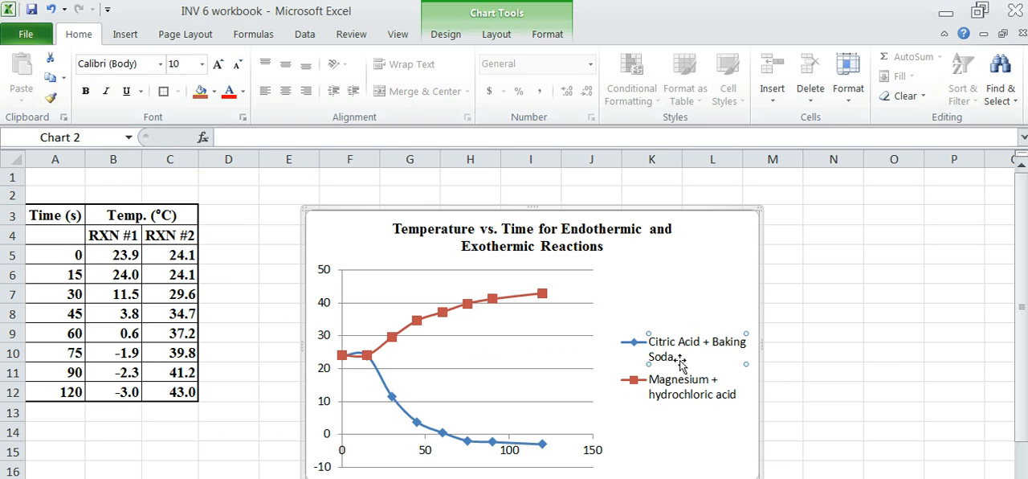
click(634, 350)
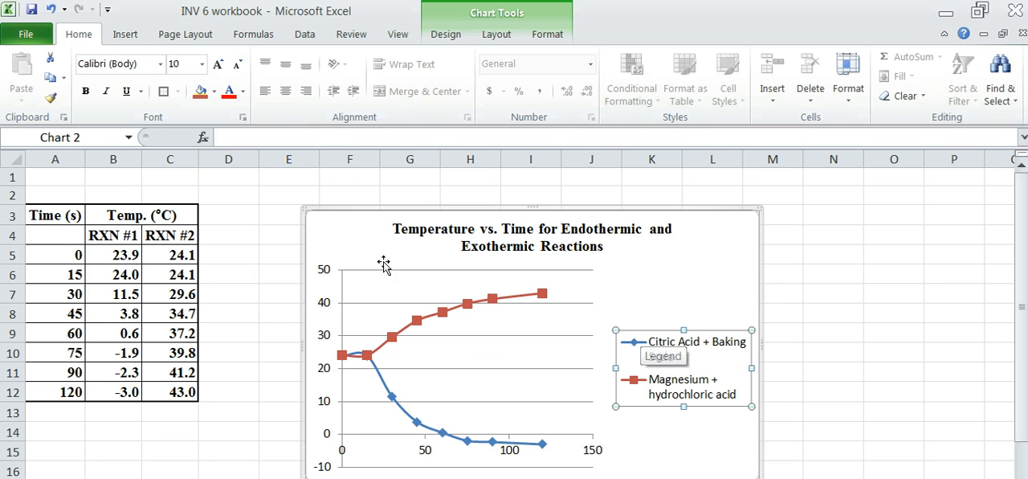
click(161, 64)
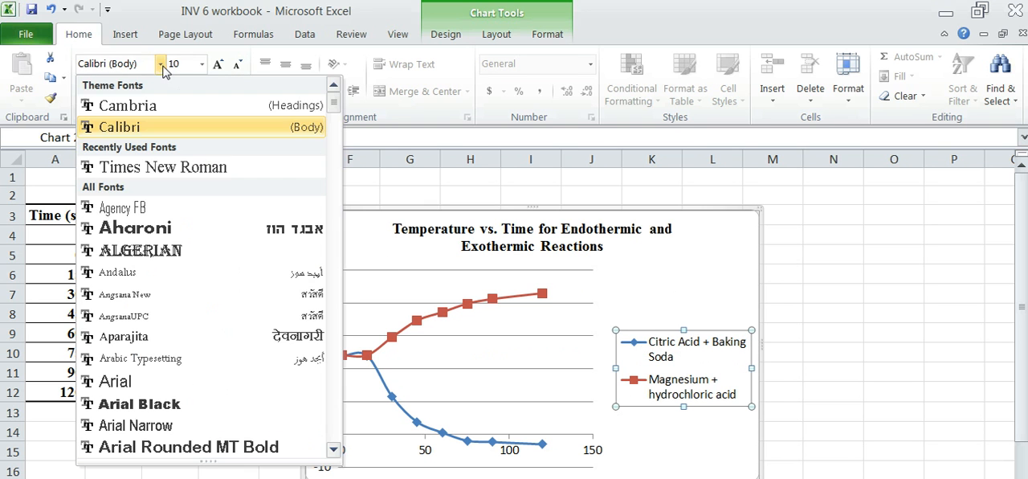
click(135, 169)
click(202, 64)
click(176, 164)
click(752, 267)
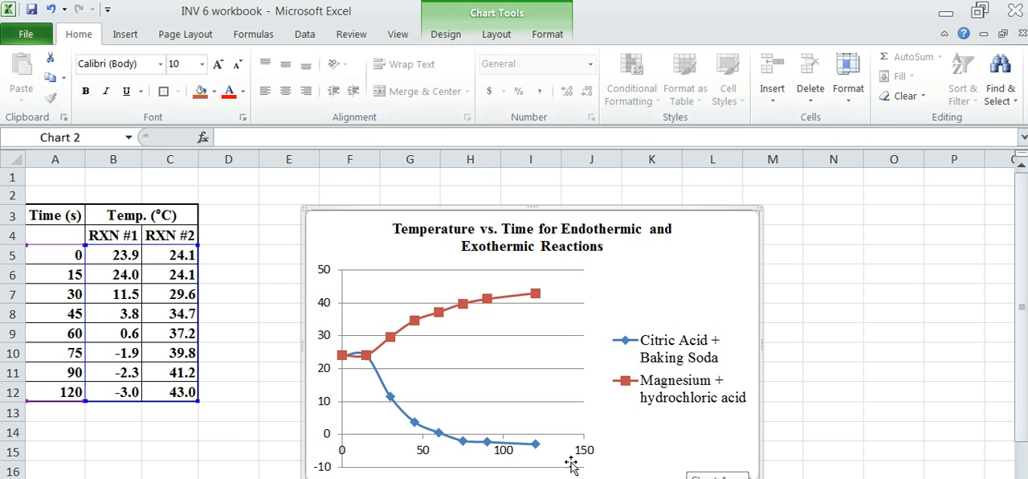
click(446, 40)
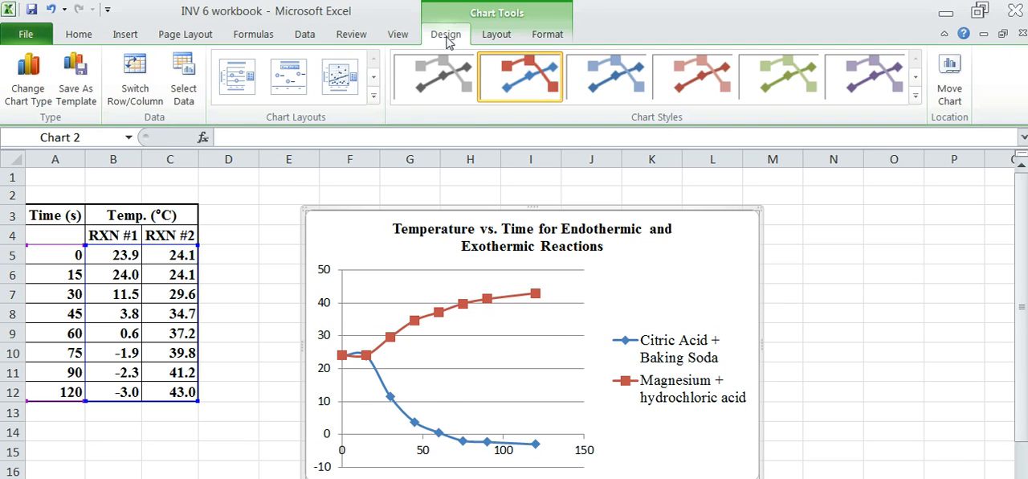
Add a primary horizontal axis title below the axis reading "Time (s)".
click(496, 40)
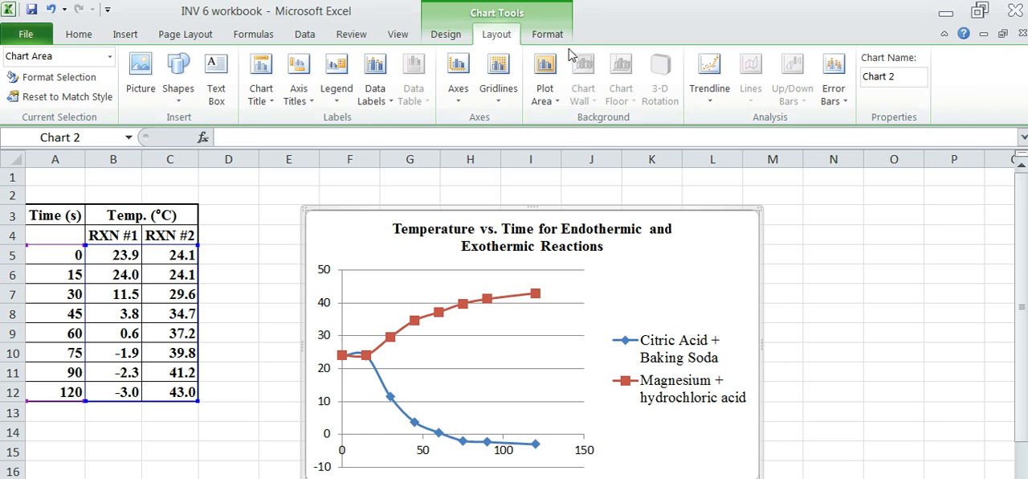
click(306, 100)
mouse_move(345, 122)
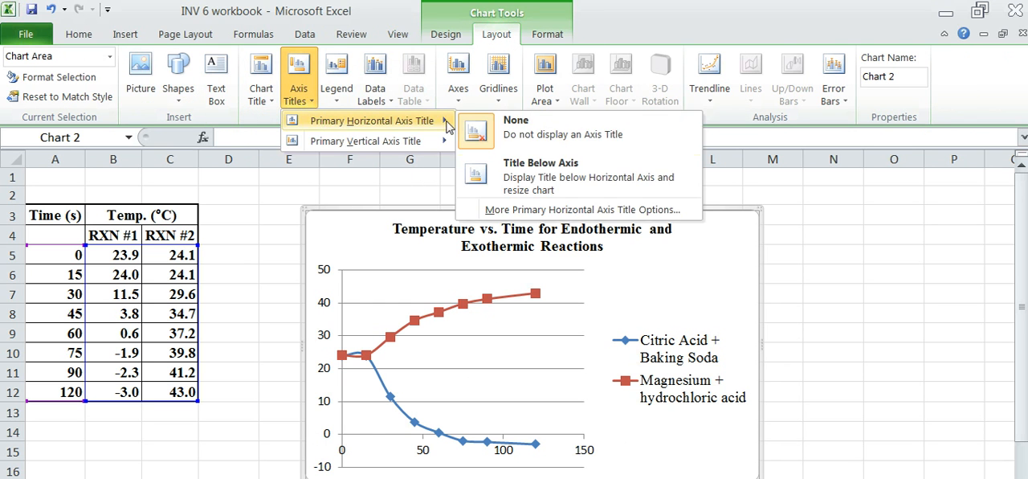
click(531, 182)
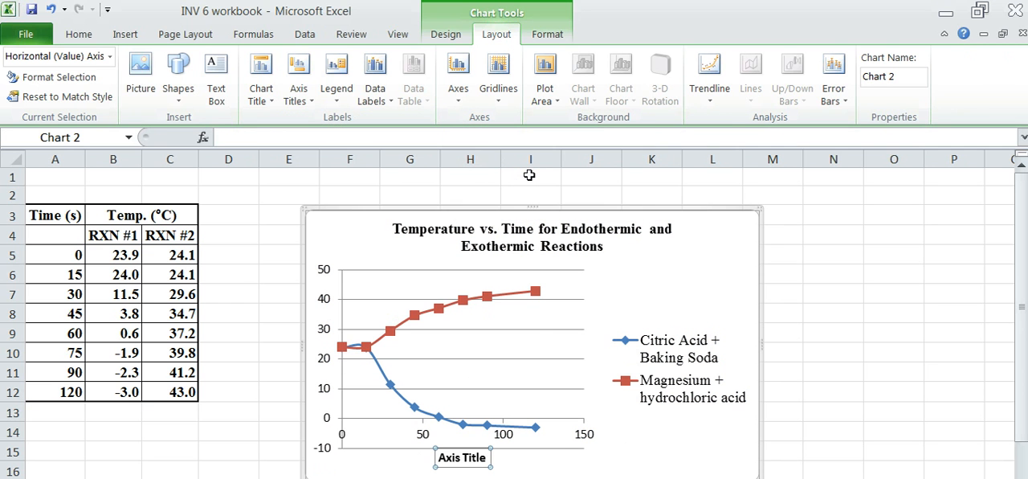
text(Time (s)
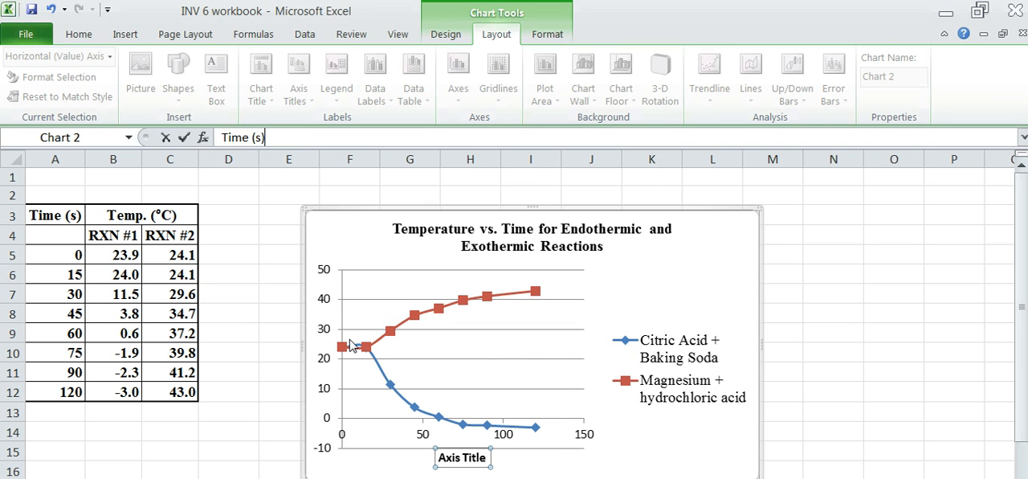
key(Return)
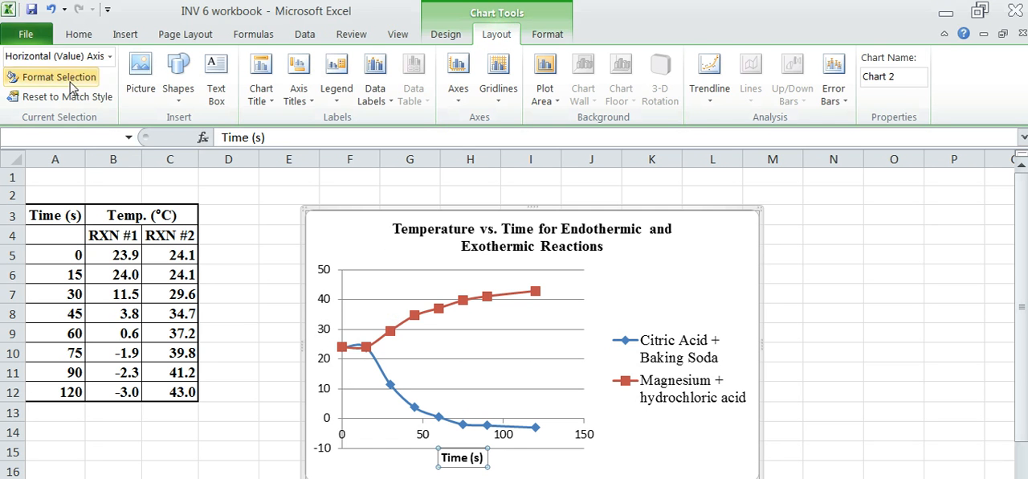
Format the horizontal axis title in Times New Roman at font size 12.
click(79, 34)
click(161, 63)
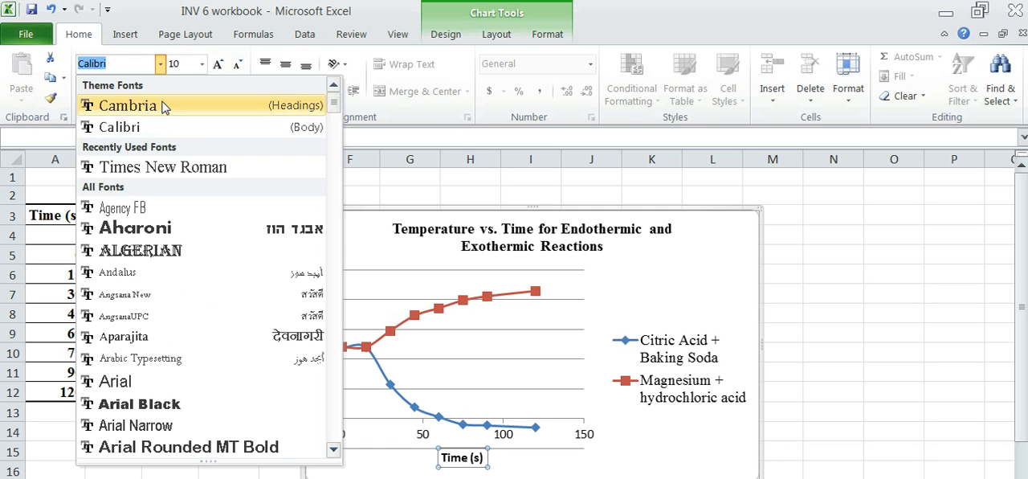
click(163, 167)
click(201, 63)
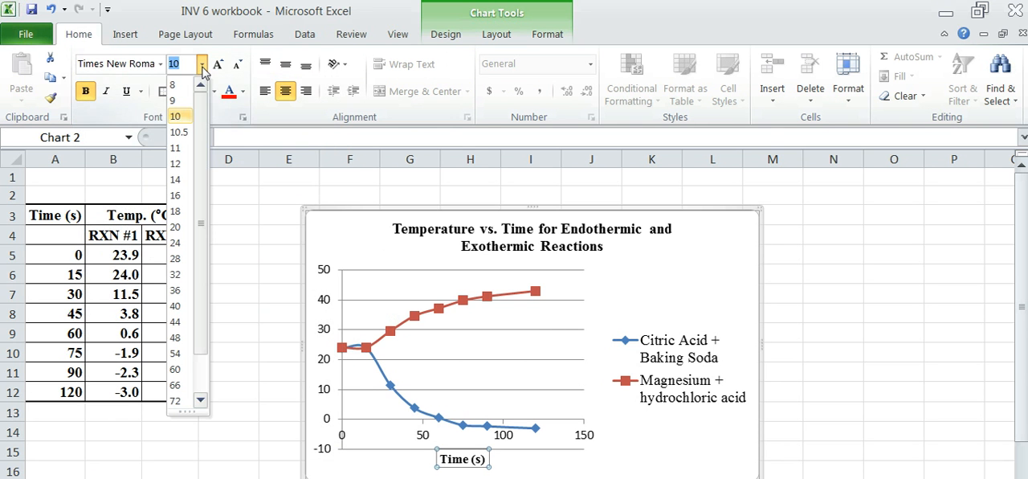
click(181, 163)
click(393, 470)
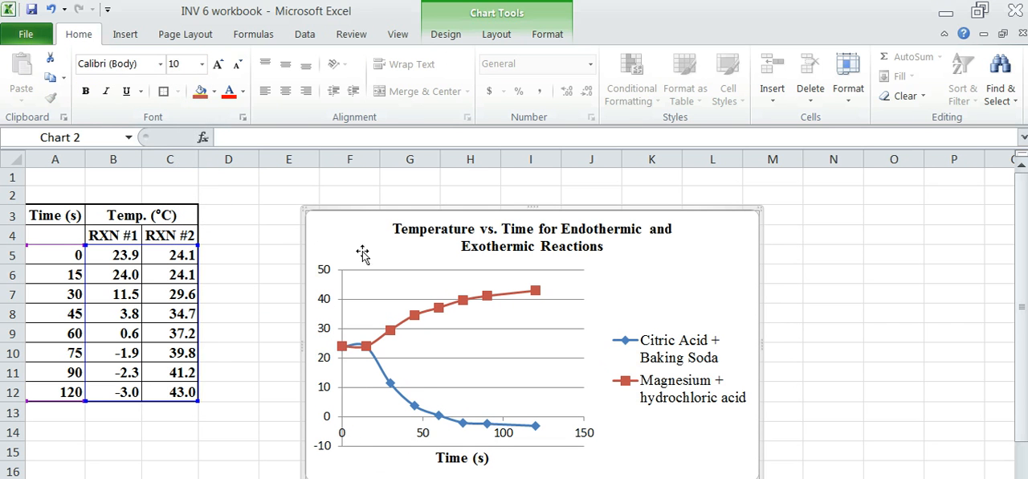
Add a horizontally oriented primary vertical axis title reading "Temperature (°C)", with the degree sign inserted as a symbol.
click(502, 36)
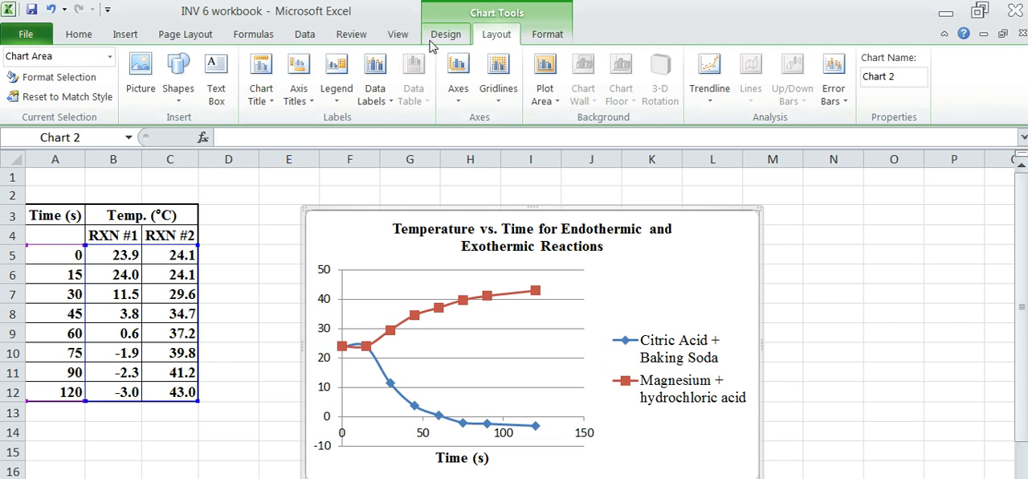
click(298, 95)
mouse_move(313, 141)
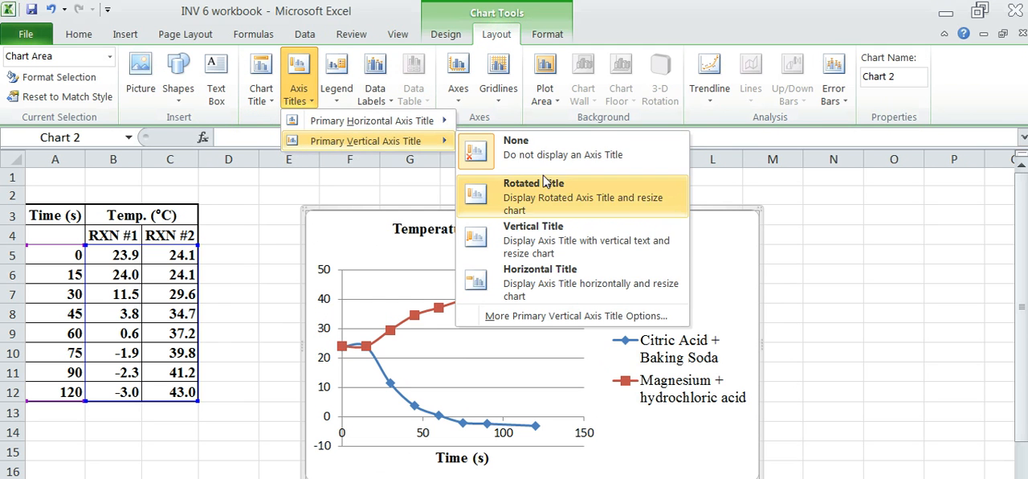
click(542, 280)
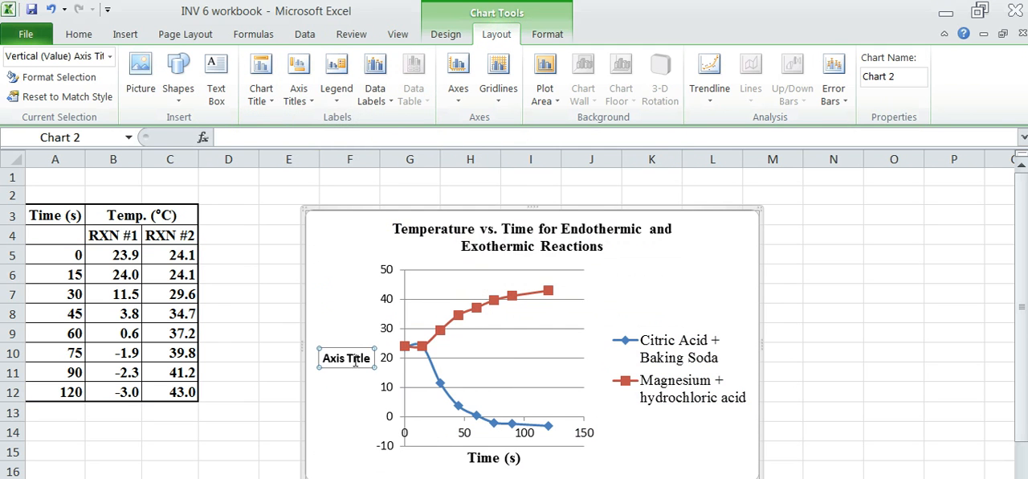
text(Temperature (C)
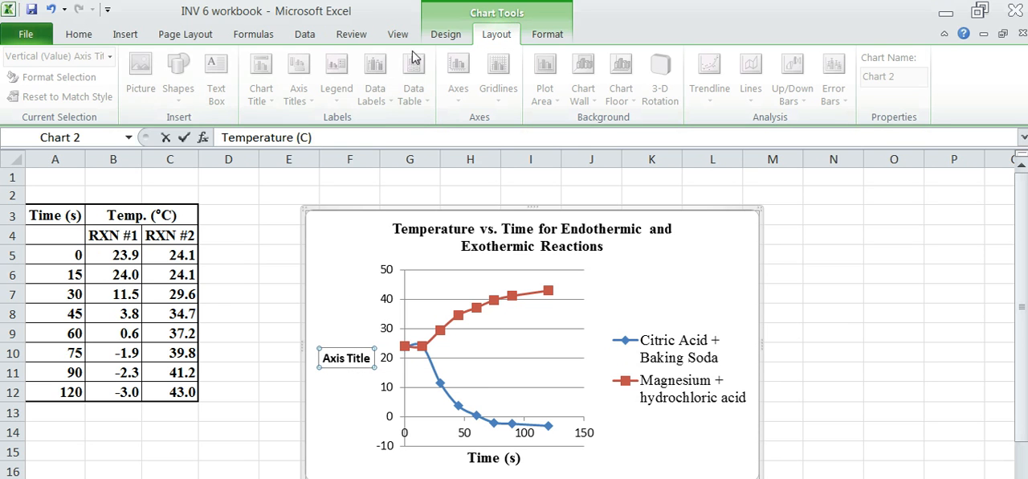
click(134, 37)
click(977, 83)
double_click(520, 224)
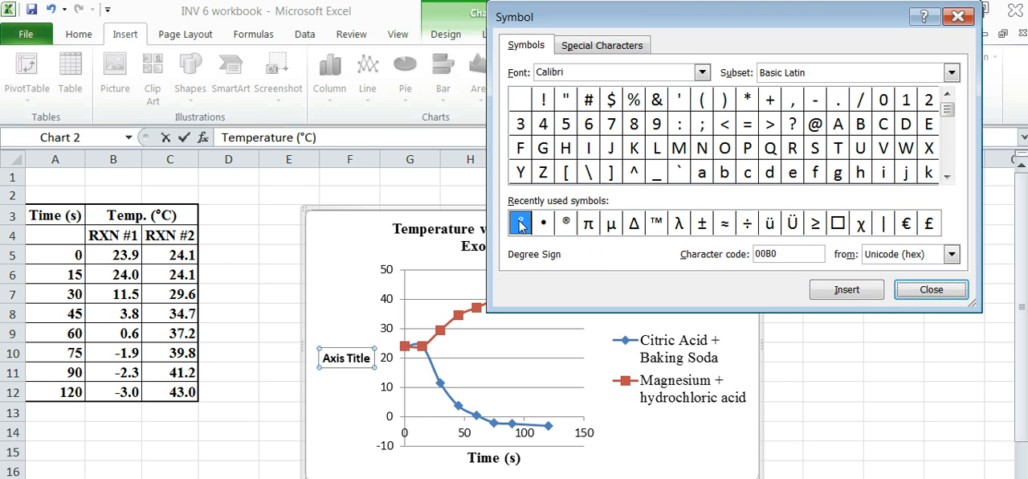
click(928, 290)
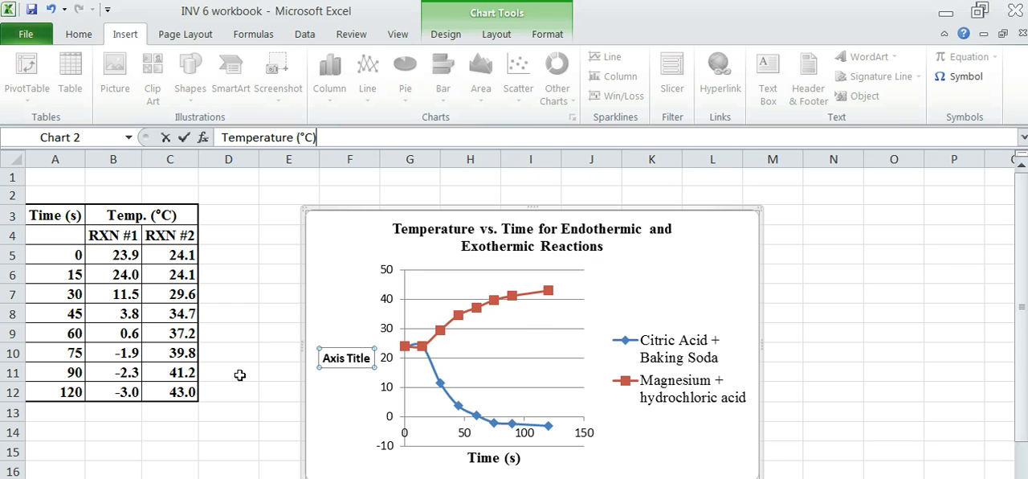
key(Return)
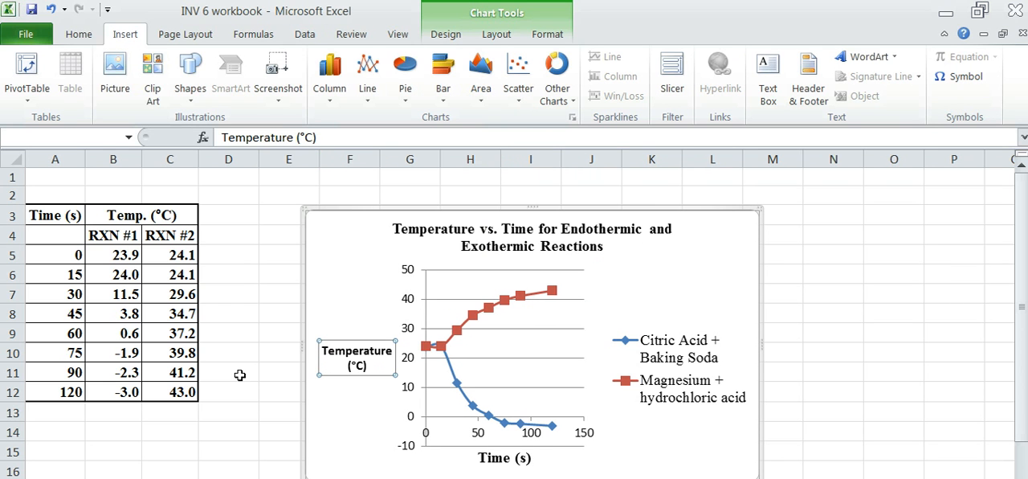
Format the vertical axis title in Times New Roman at font size 12.
click(78, 34)
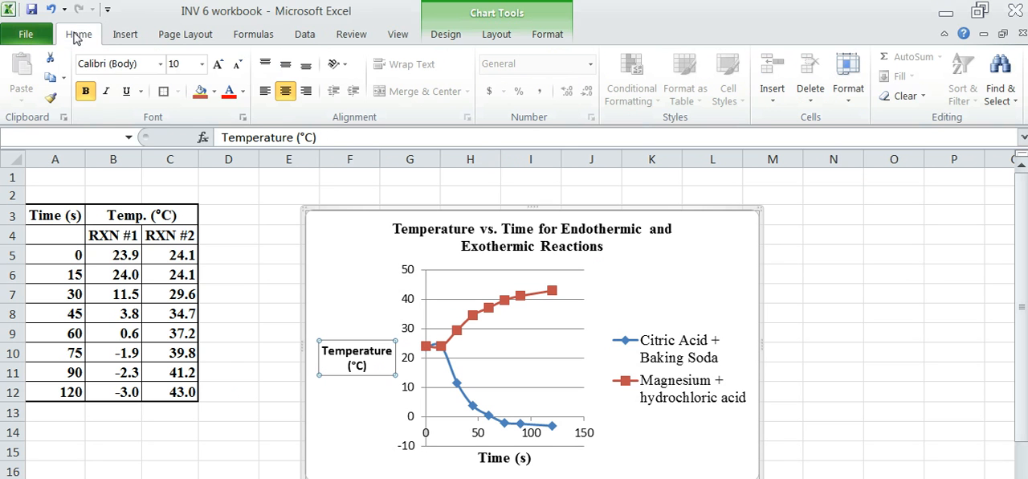
click(161, 64)
key(Down)
key(Return)
click(201, 63)
click(173, 165)
click(322, 442)
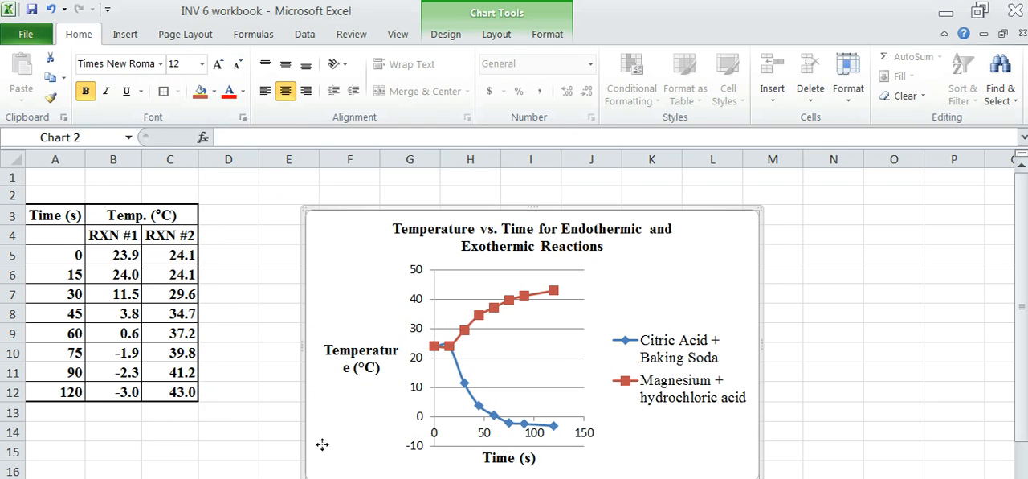
Shift the vertical axis title slightly up and away from the axis numbers.
click(416, 299)
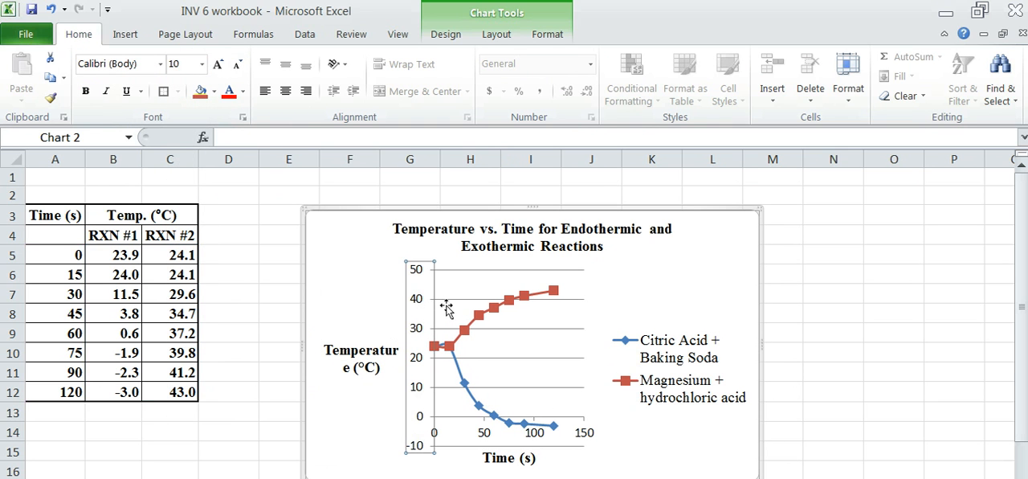
click(336, 341)
drag(336, 340, 330, 331)
Format the vertical axis numbers in Times New Roman at font size 12.
click(419, 312)
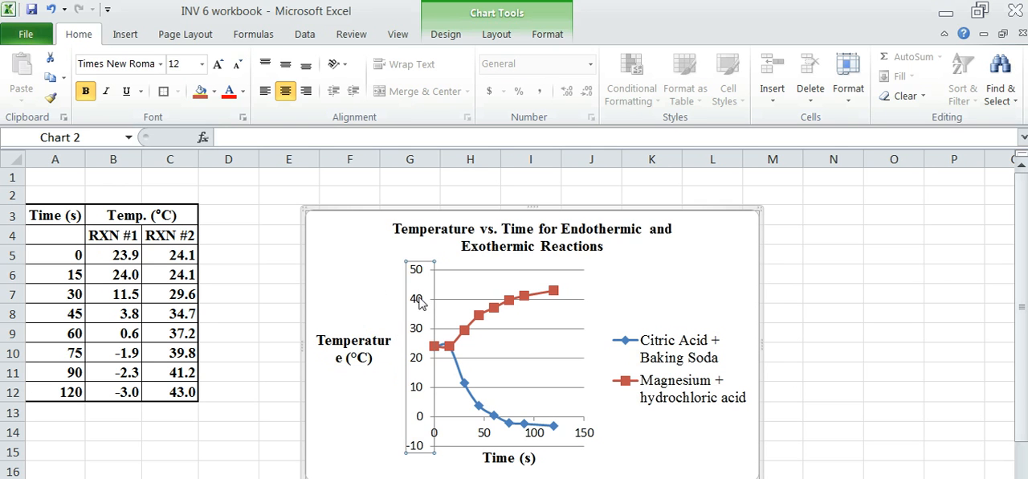
click(161, 63)
click(149, 100)
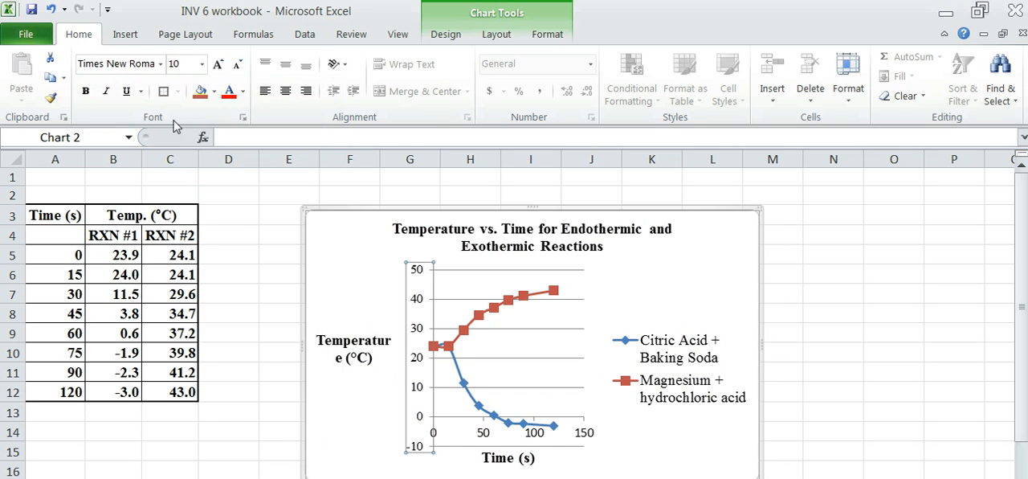
click(202, 64)
click(179, 164)
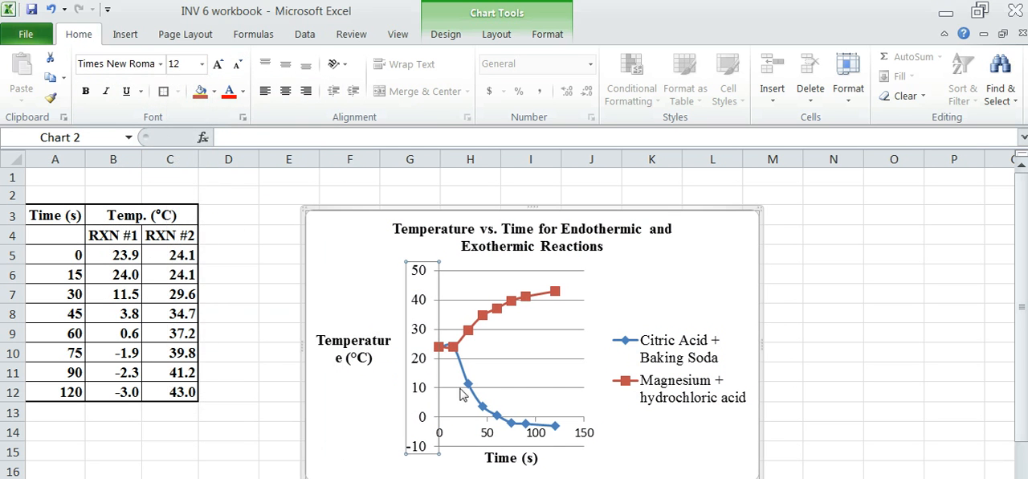
Format the horizontal axis numbers in Times New Roman at font size 12.
click(485, 436)
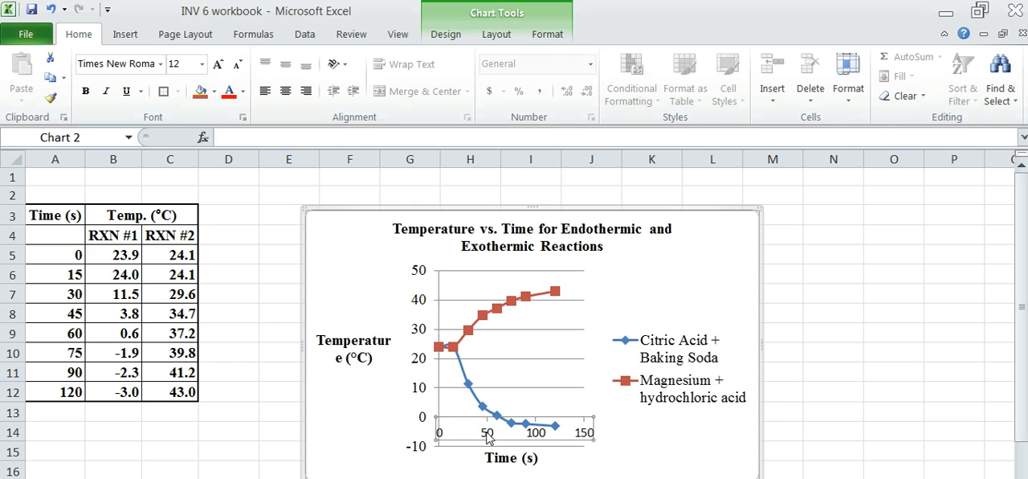
click(201, 63)
click(178, 164)
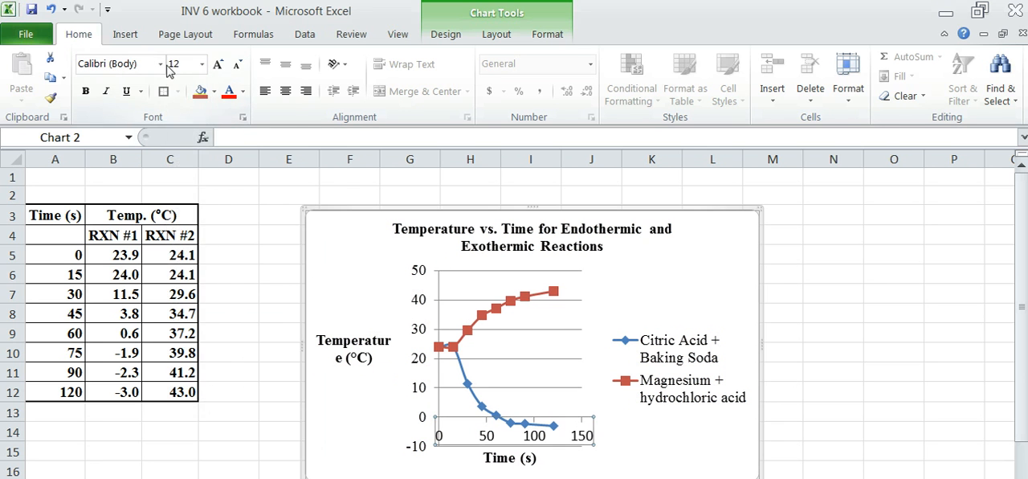
click(161, 64)
click(188, 168)
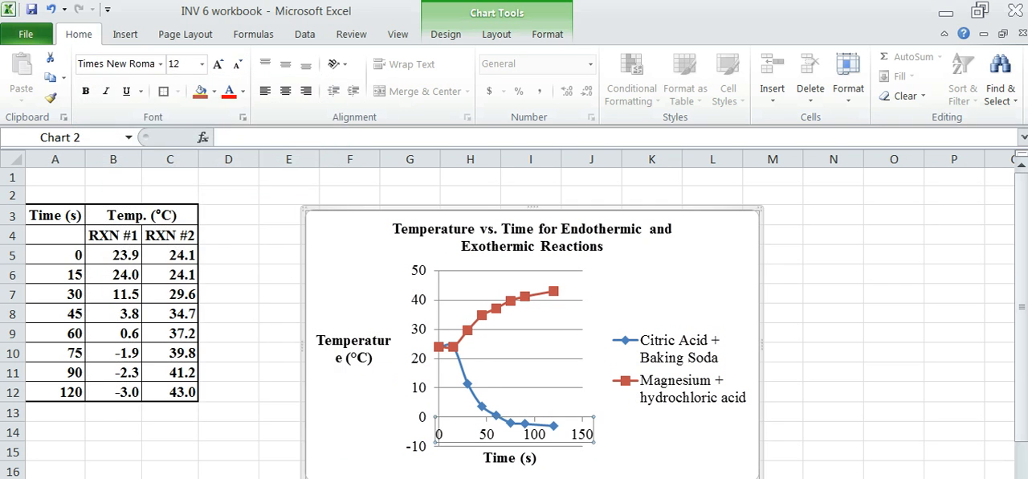
click(592, 477)
click(338, 435)
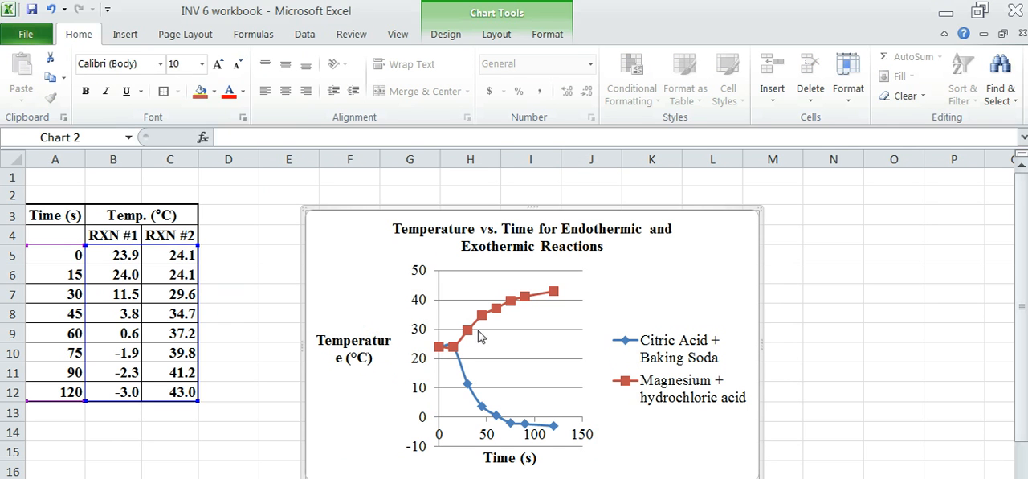
Enlarge the chart from its upper-right corner until it reaches the start of column O and the top of row 2.
click(701, 329)
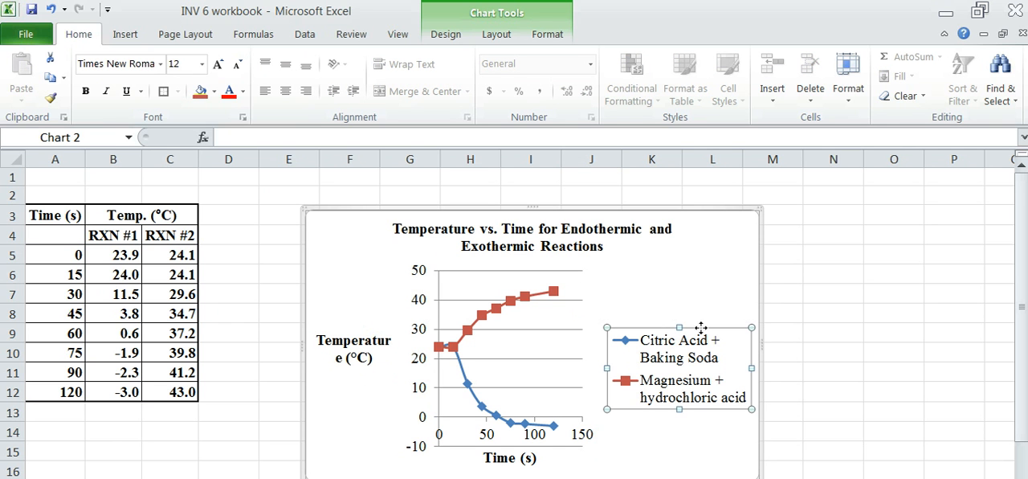
click(752, 208)
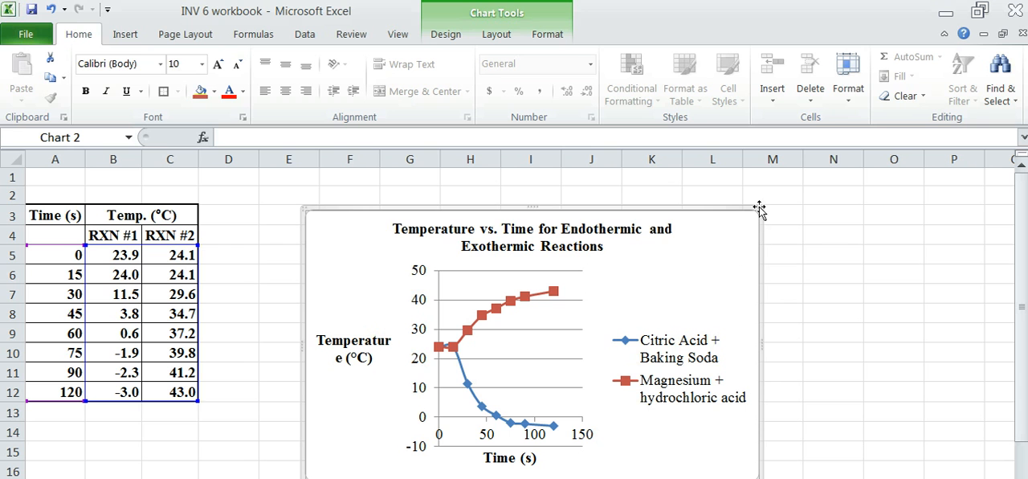
drag(756, 210, 873, 190)
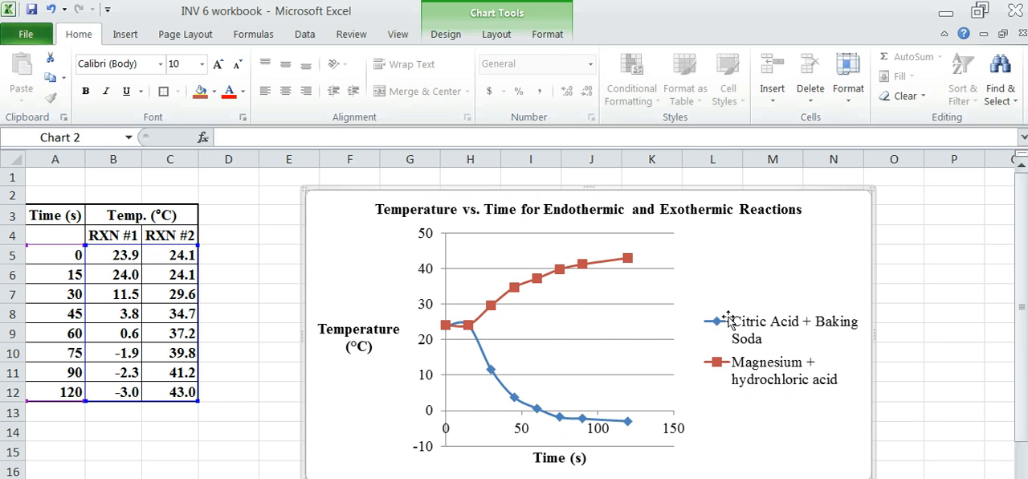
Widen the plot area rightward so that it extends beneath the legend to about its middle.
click(350, 337)
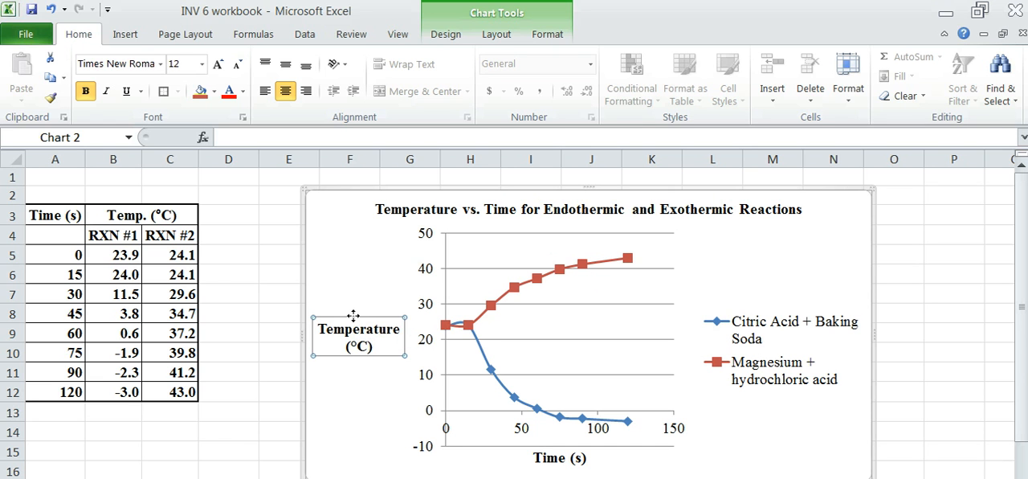
click(443, 297)
click(464, 293)
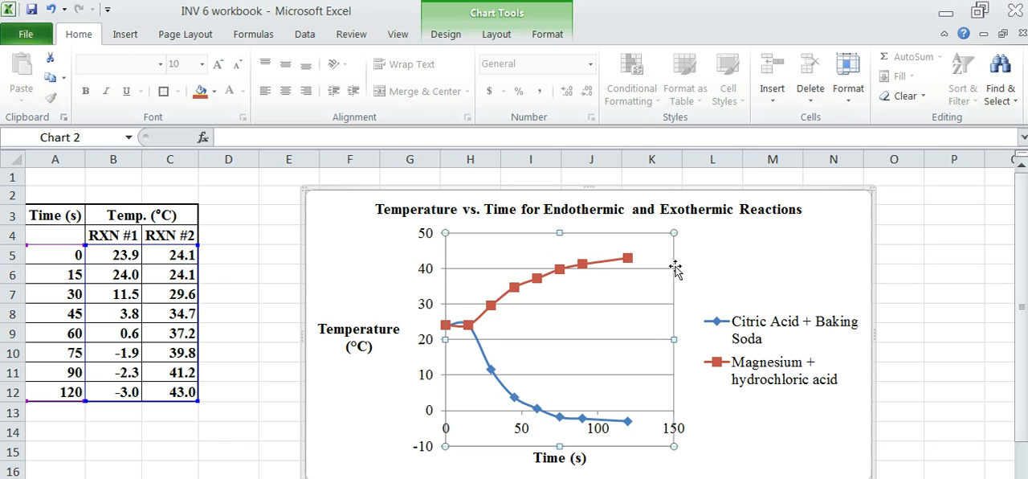
drag(674, 341, 803, 339)
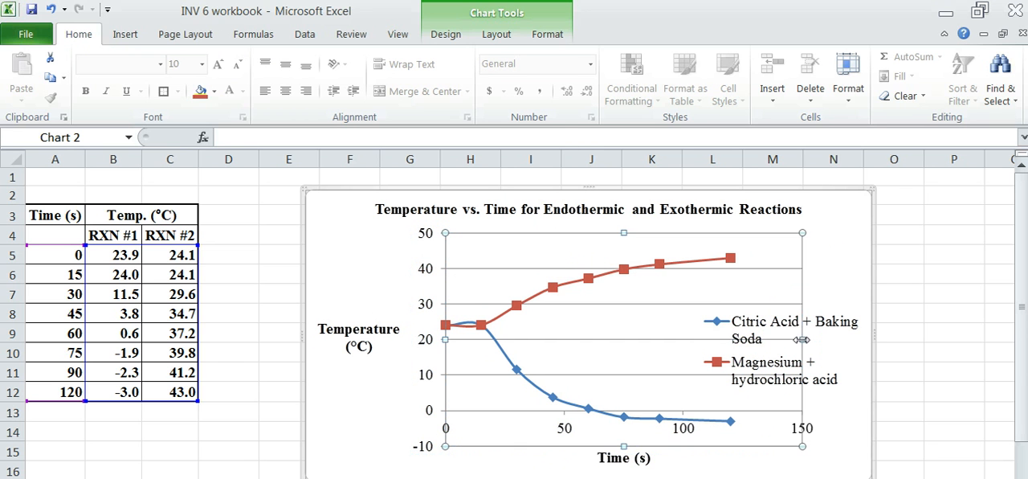
Move the legend slightly upward between the two curves and deselect the chart by selecting cell E4.
click(763, 324)
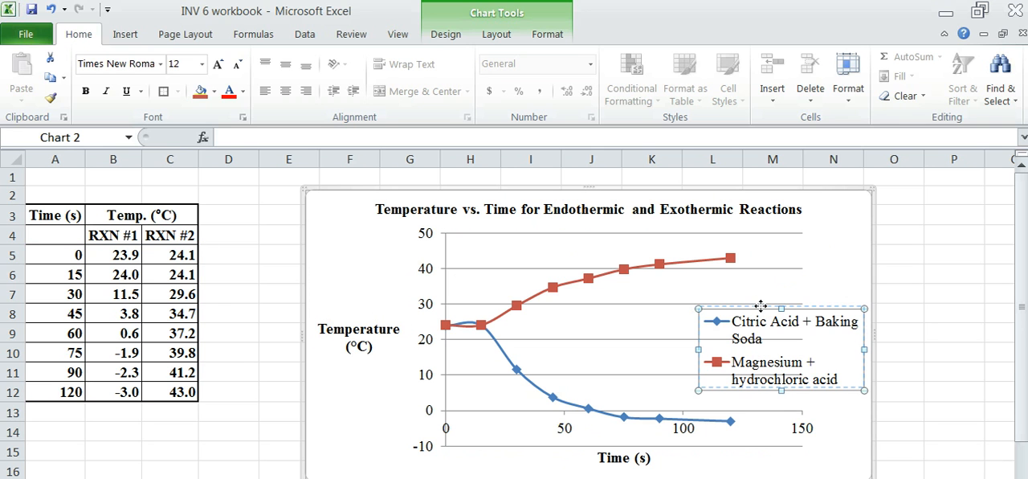
drag(761, 304, 761, 304)
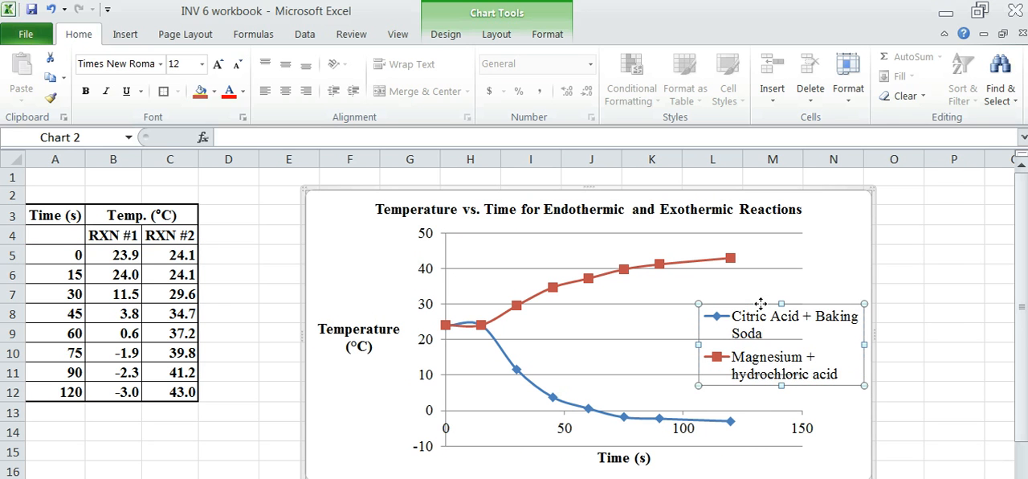
click(360, 435)
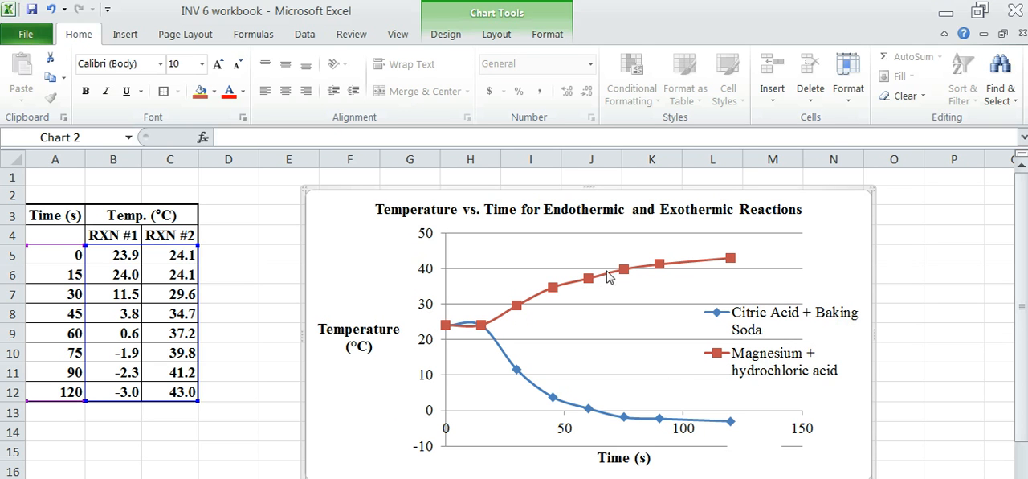
mouse_move(732, 268)
click(242, 374)
click(288, 240)
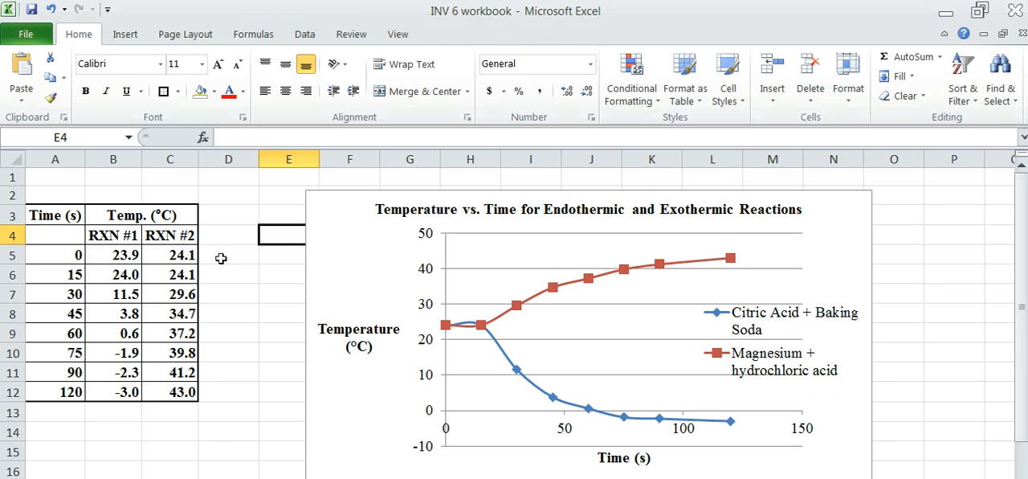